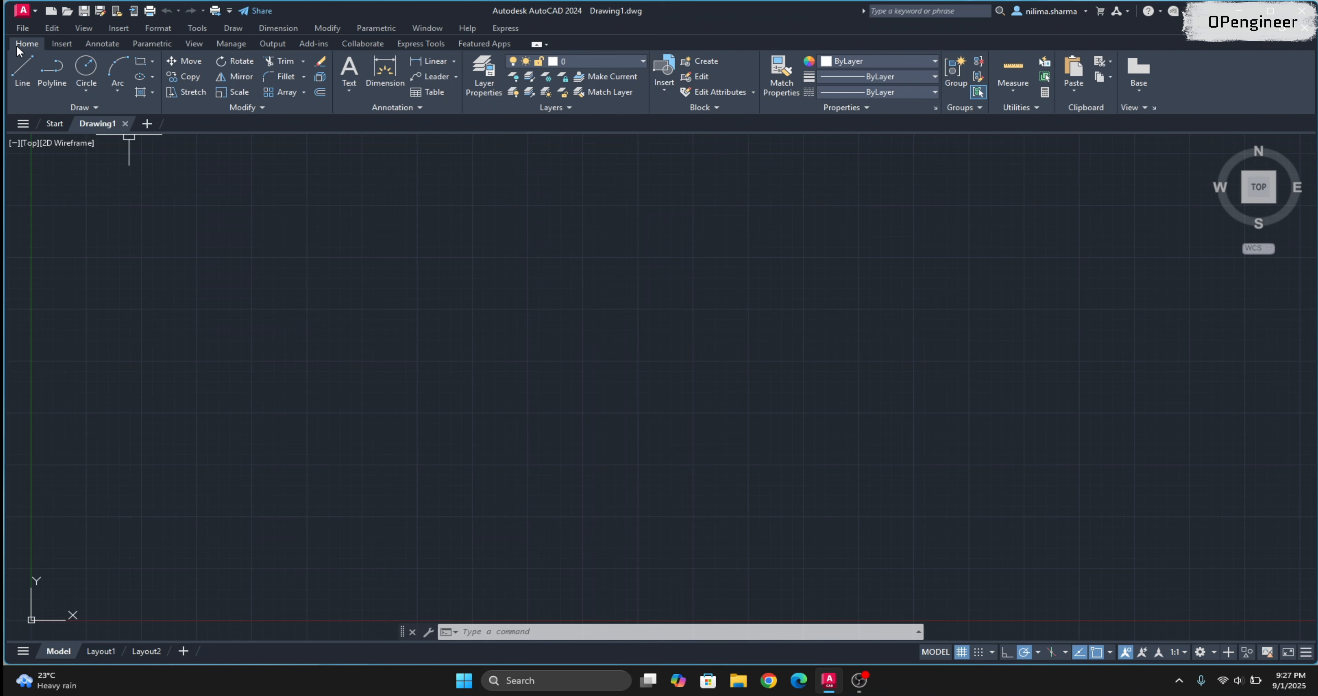
Draw a freehand horizontal rectangle by picking two opposite corners in the empty drawing area above the X axis.
{"action": "left_click", "coordinate": [152, 61]}
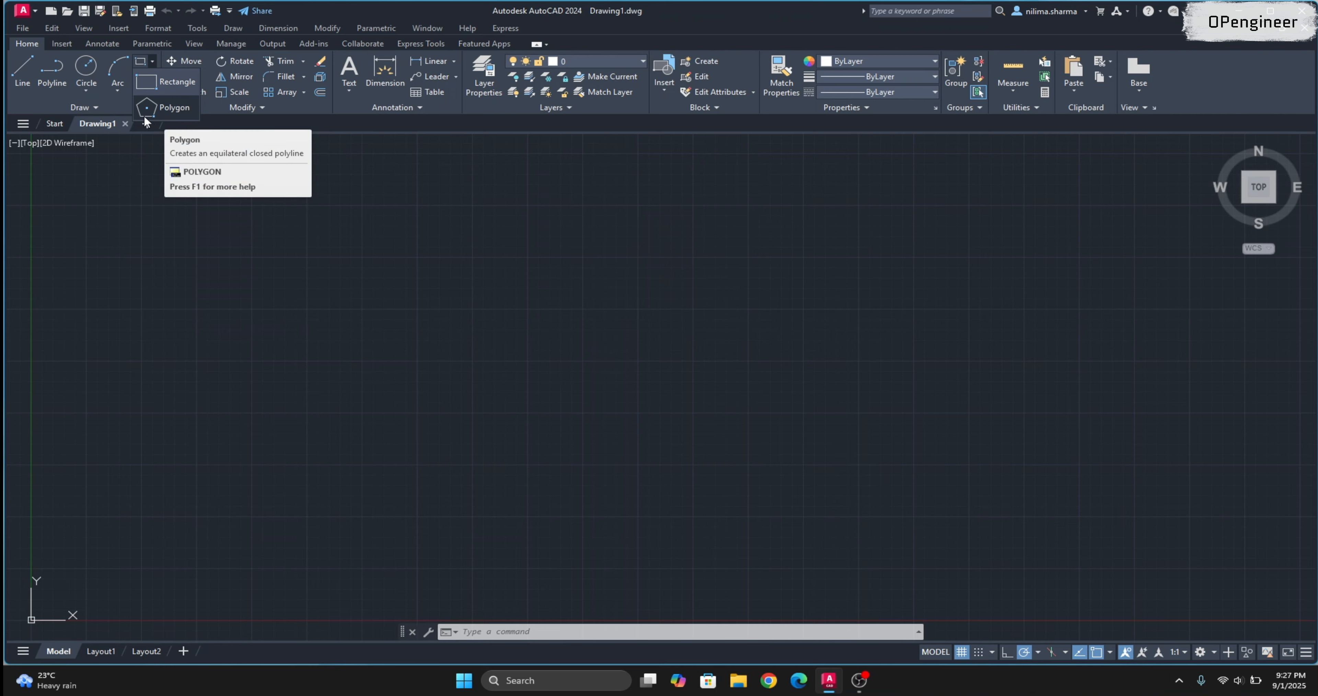
{"action": "left_click", "coordinate": [174, 82]}
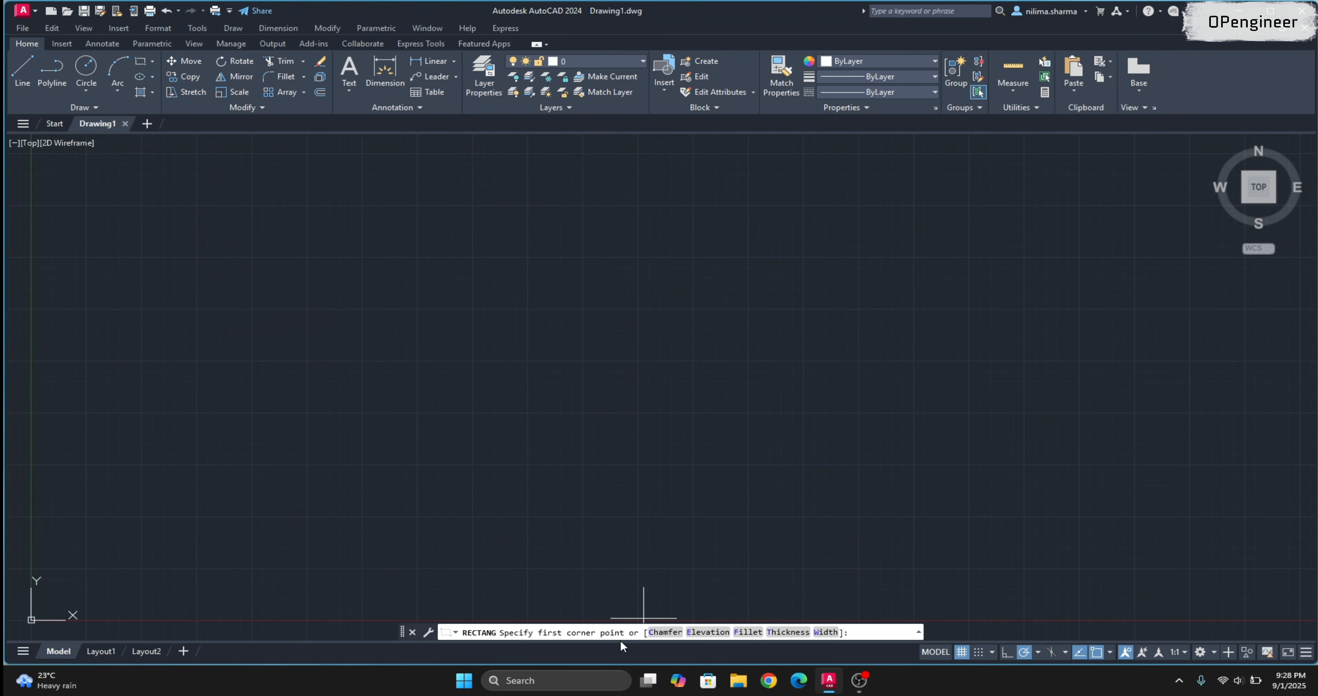
{"action": "left_click", "coordinate": [354, 281]}
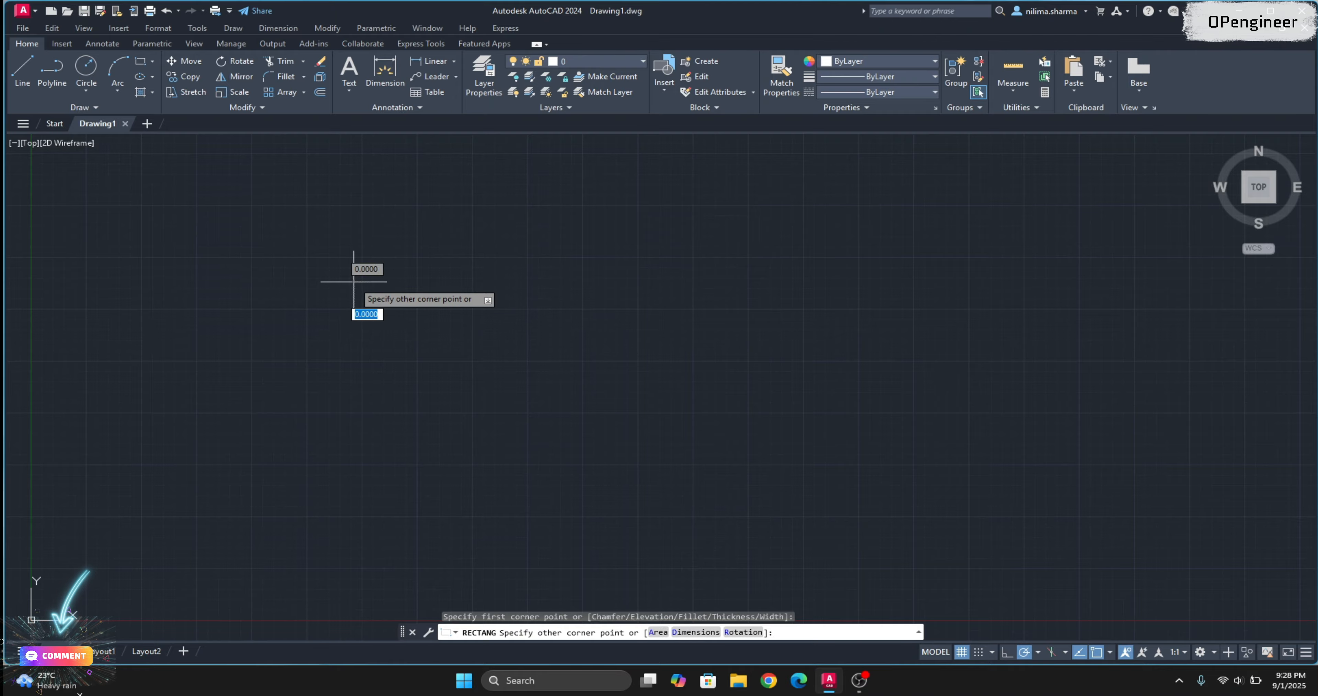
{"action": "left_click", "coordinate": [549, 409]}
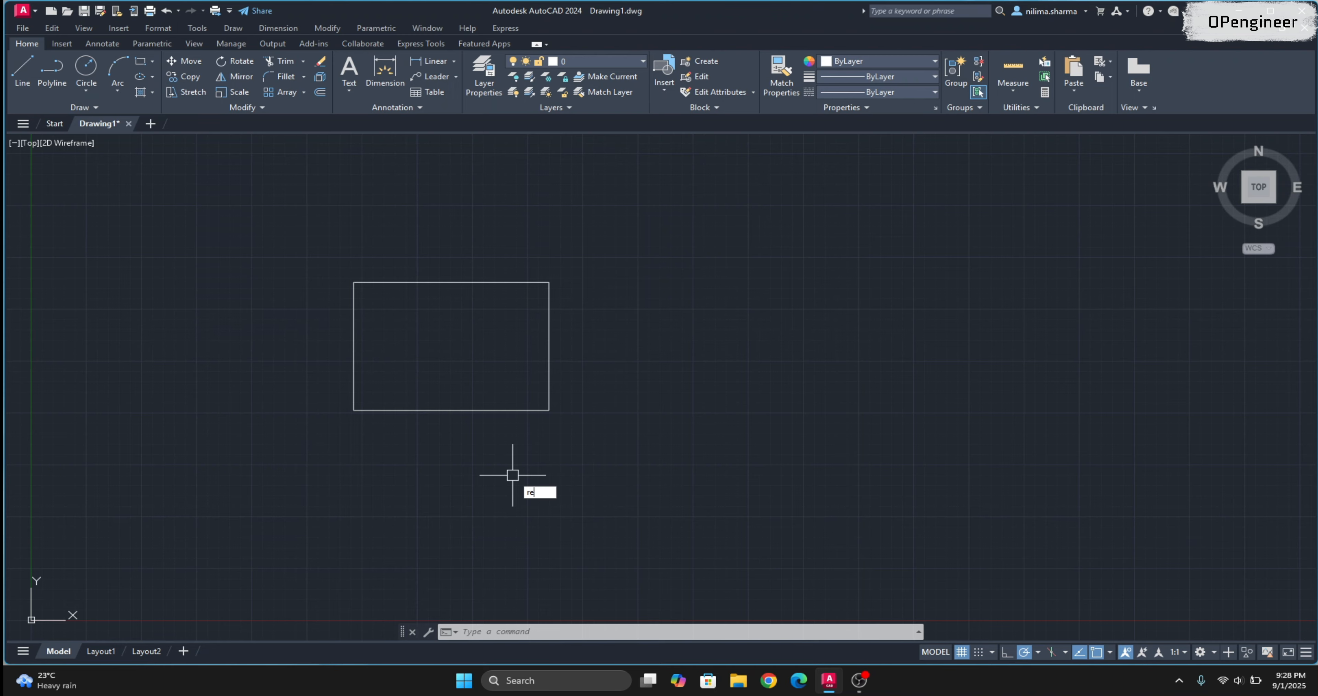
Draw a rectangle beside the first one using the Dimensions option, with length 20 and width 25, extending downward from its first corner.
{"action": "type", "text": "rec"}
{"action": "key", "text": "Return"}
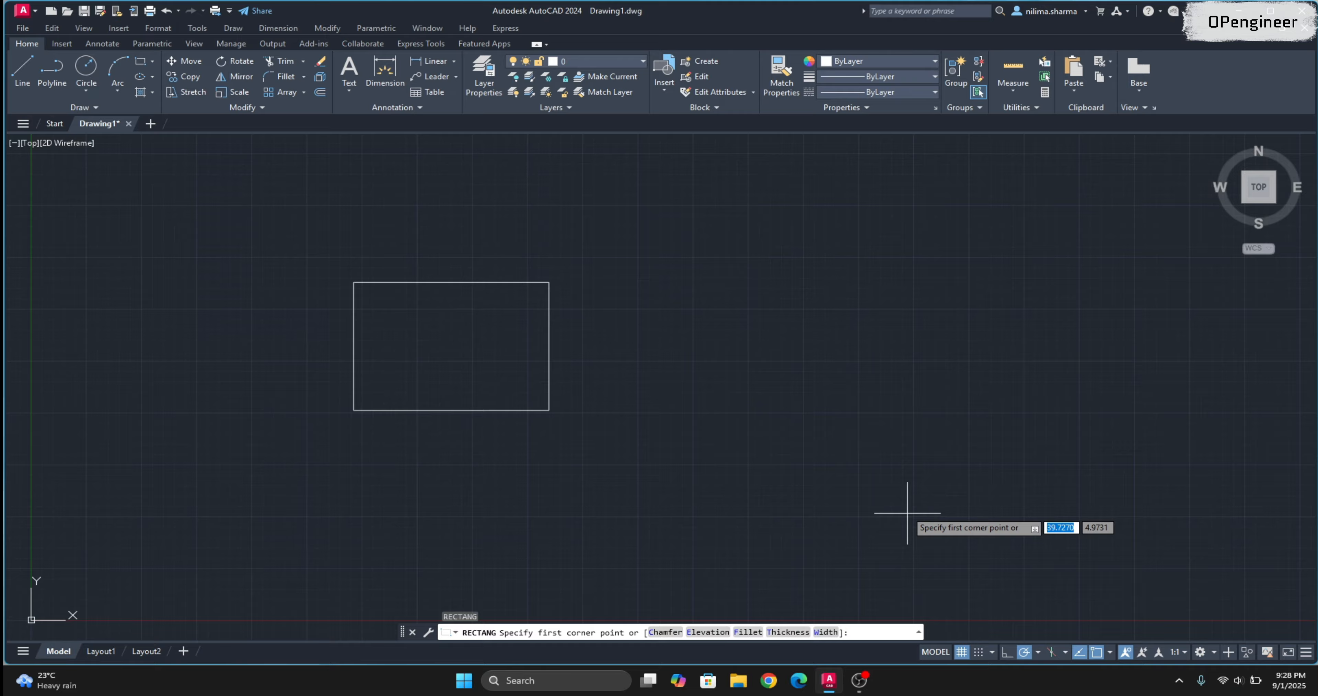
{"action": "left_click", "coordinate": [659, 339]}
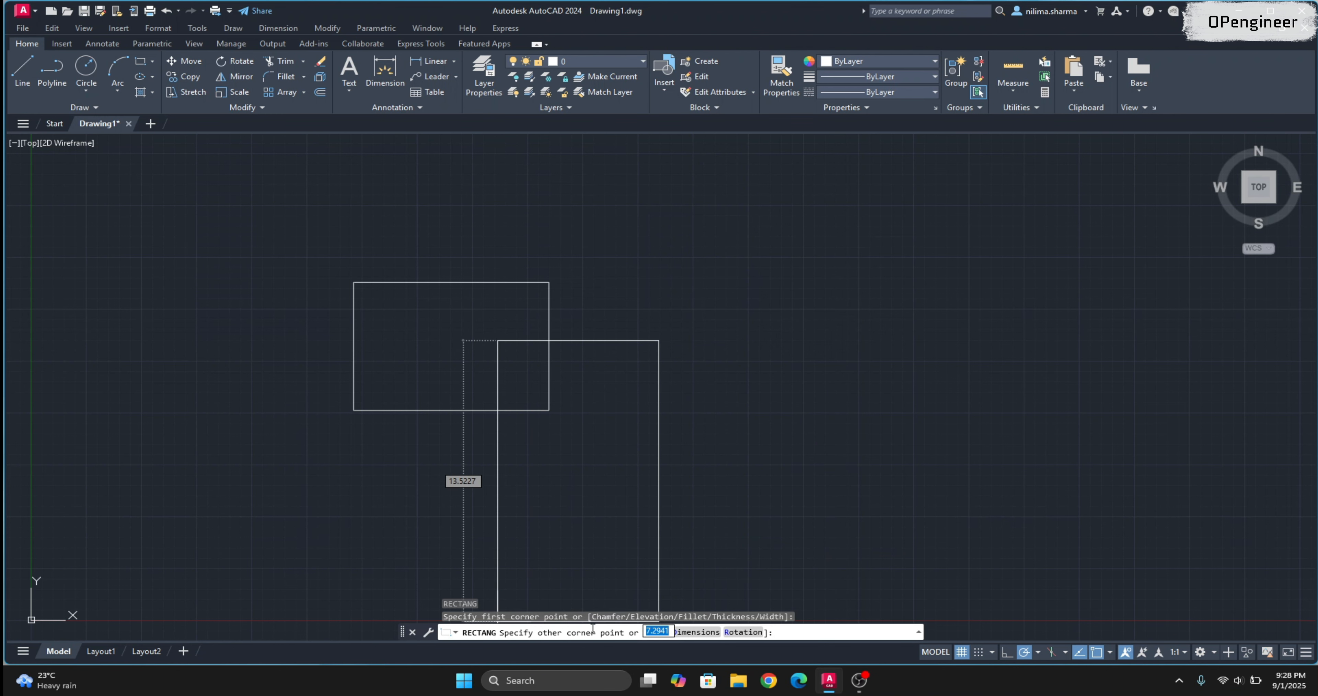
{"action": "left_click", "coordinate": [697, 633]}
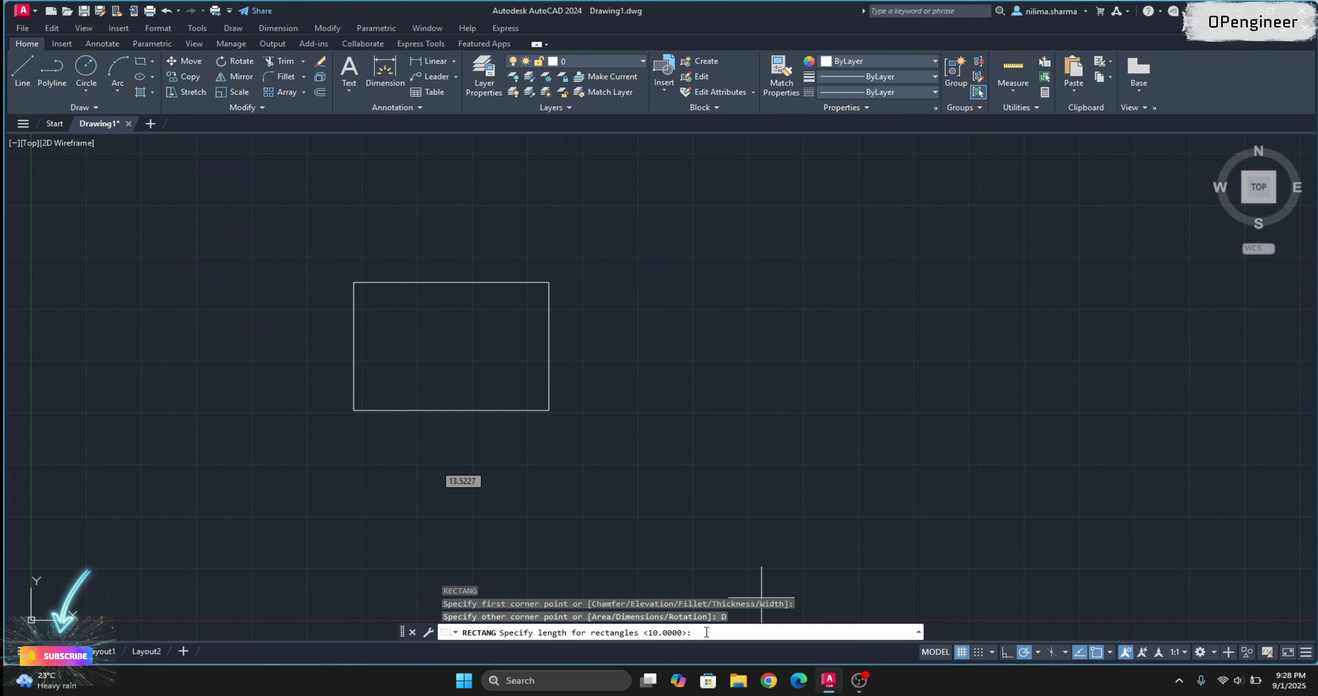
{"action": "type", "text": "2"}
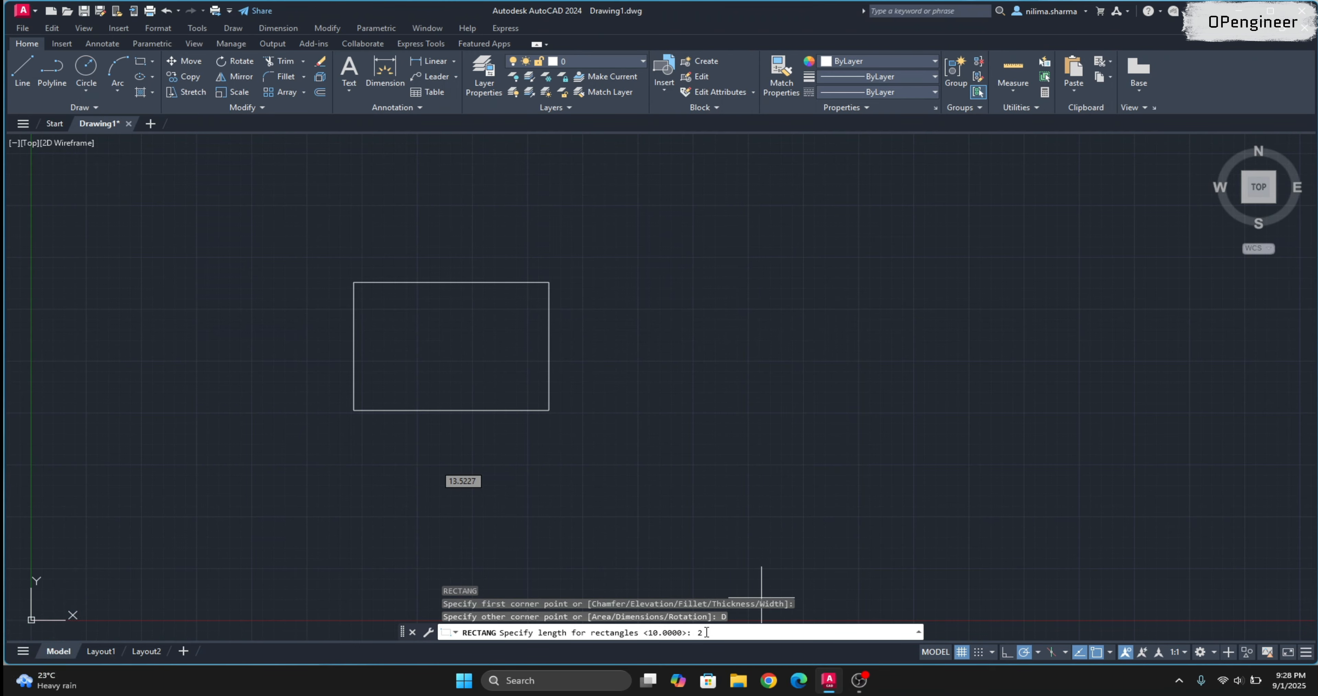
{"action": "type", "text": "0"}
{"action": "key", "text": "Return"}
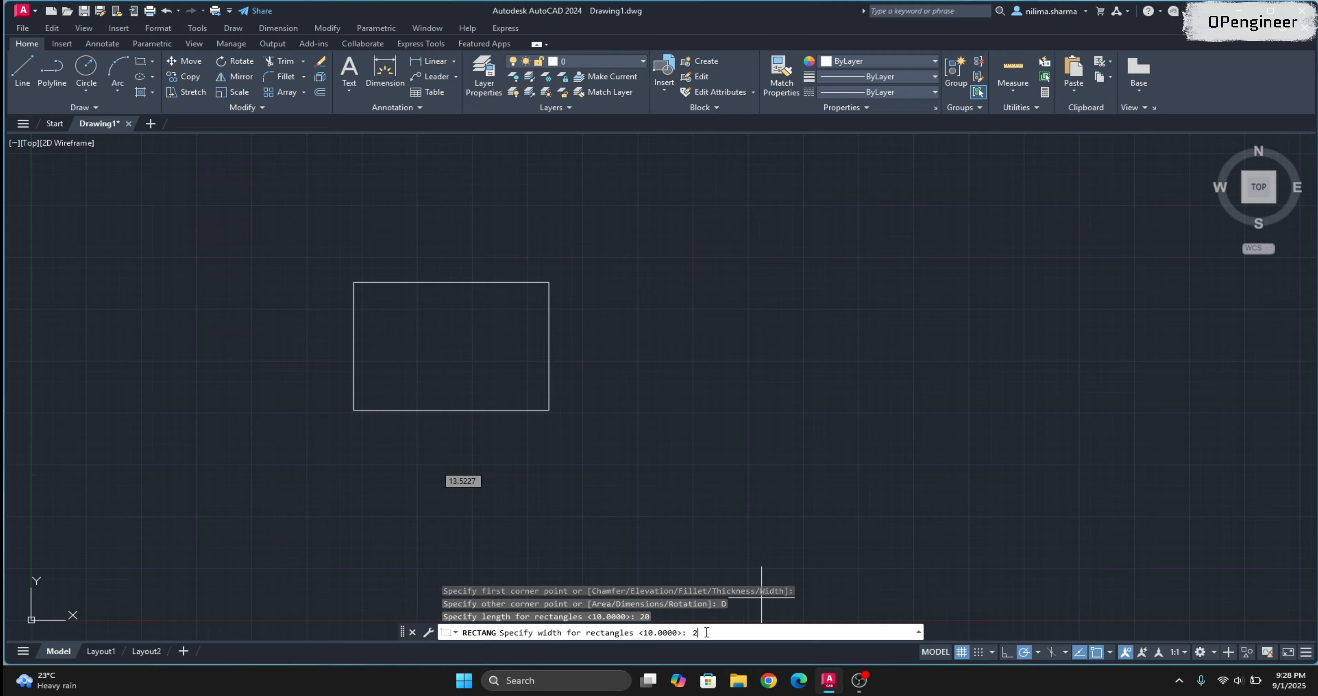
{"action": "type", "text": "25"}
{"action": "key", "text": "Return"}
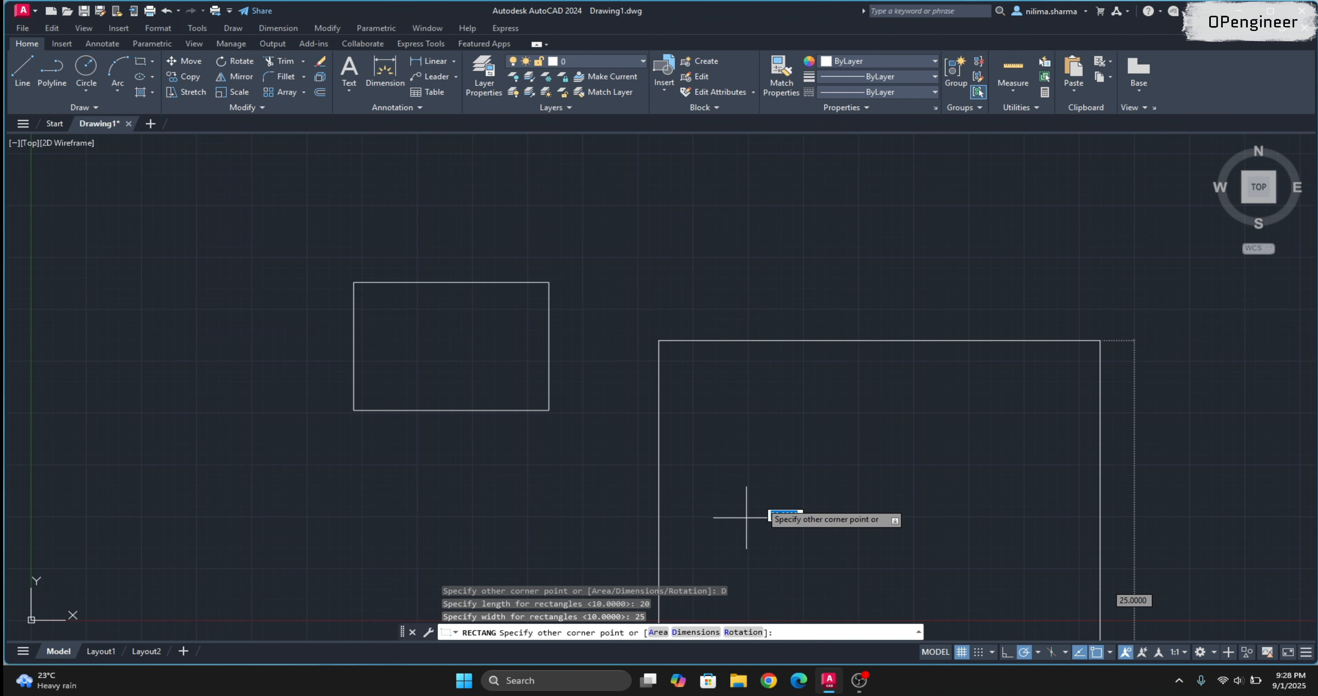
{"action": "scroll", "coordinate": [793, 440], "scroll_direction": "down", "scroll_amount": 3}
{"action": "left_click", "coordinate": [998, 519]}
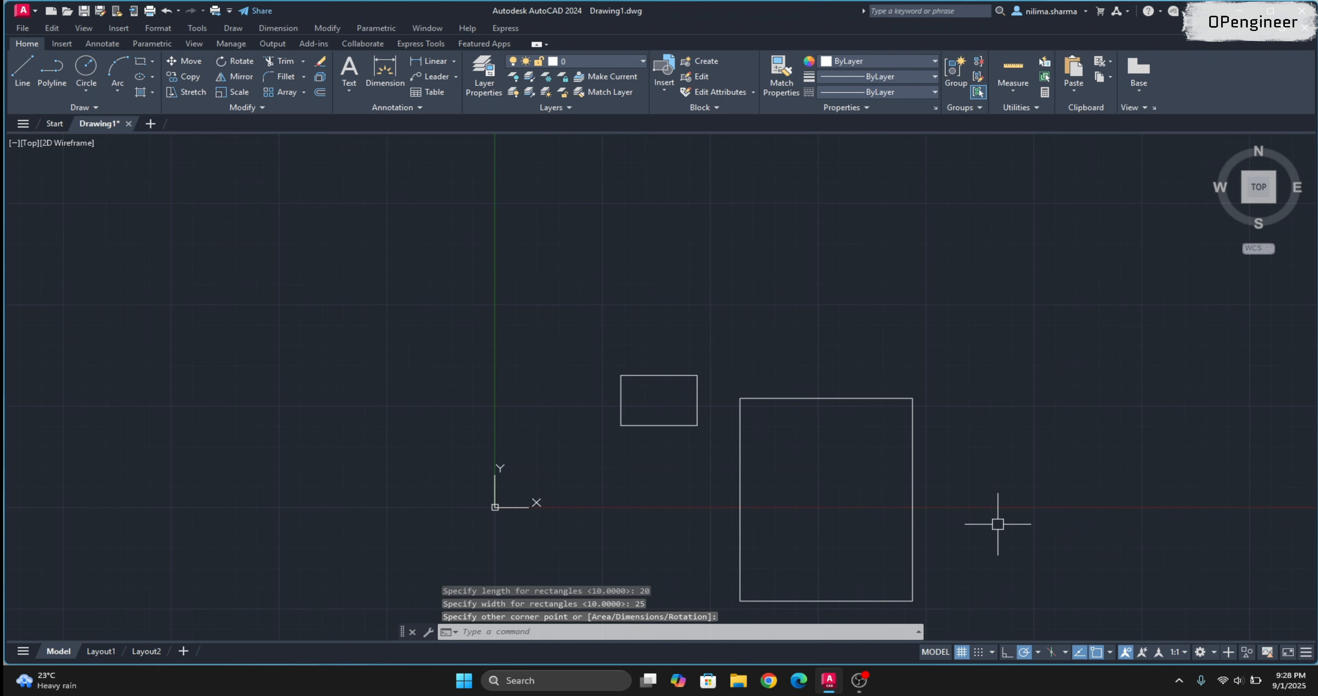
Draw another rectangle to the right of the existing two, entering 25 by 20 as the offset to the opposite corner.
{"action": "scroll", "coordinate": [309, 232], "scroll_direction": "down", "scroll_amount": 2}
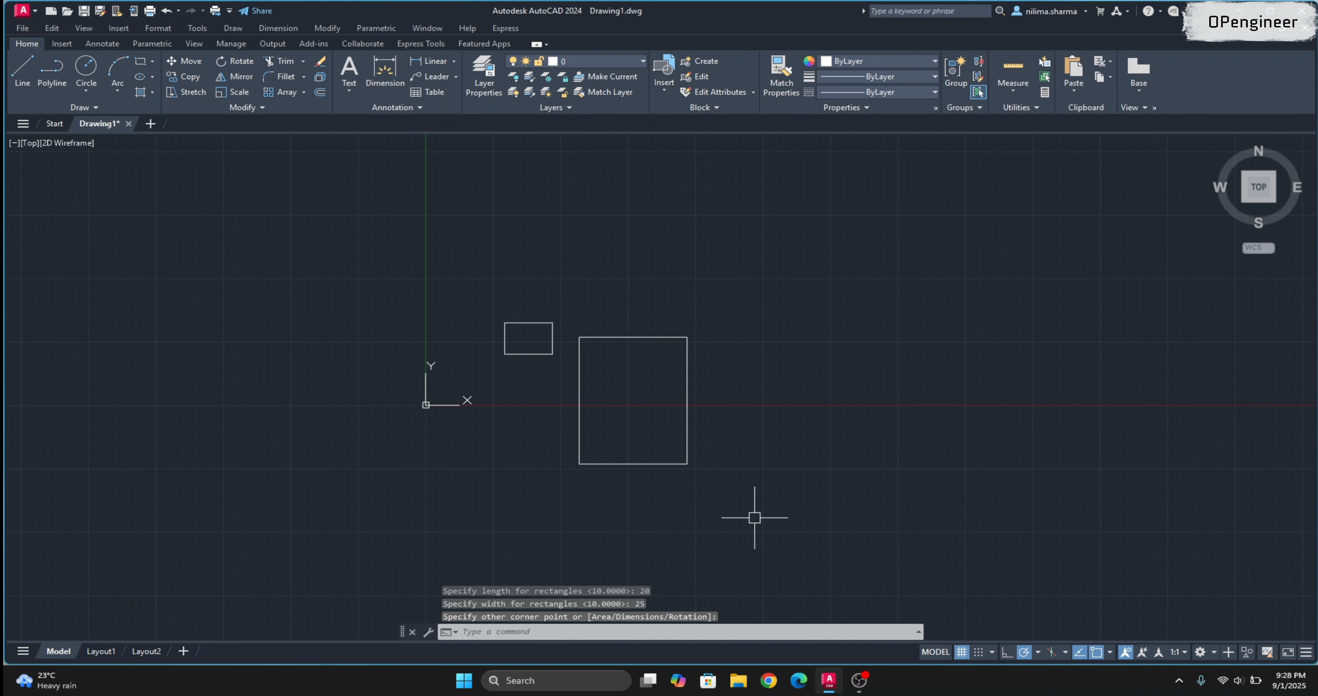
{"action": "scroll", "coordinate": [868, 409], "scroll_direction": "up", "scroll_amount": 2}
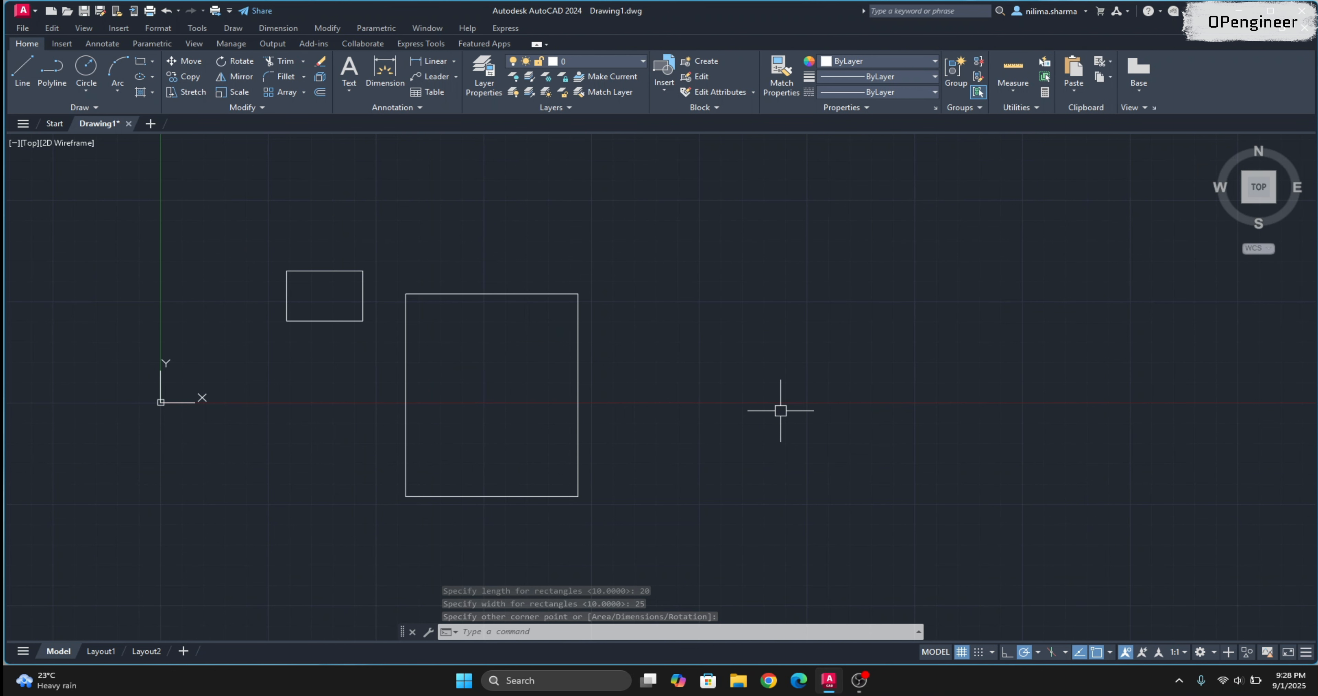
{"action": "type", "text": "rec"}
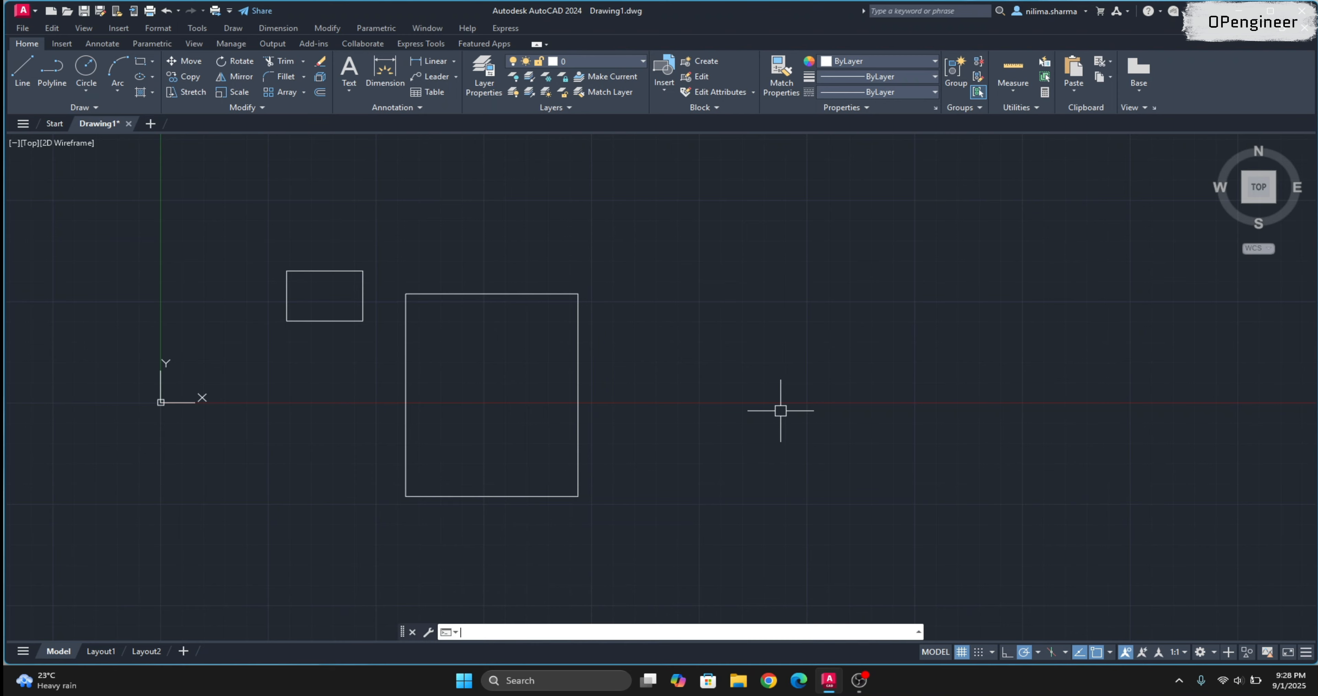
{"action": "key", "text": "Return"}
{"action": "left_click", "coordinate": [690, 306]}
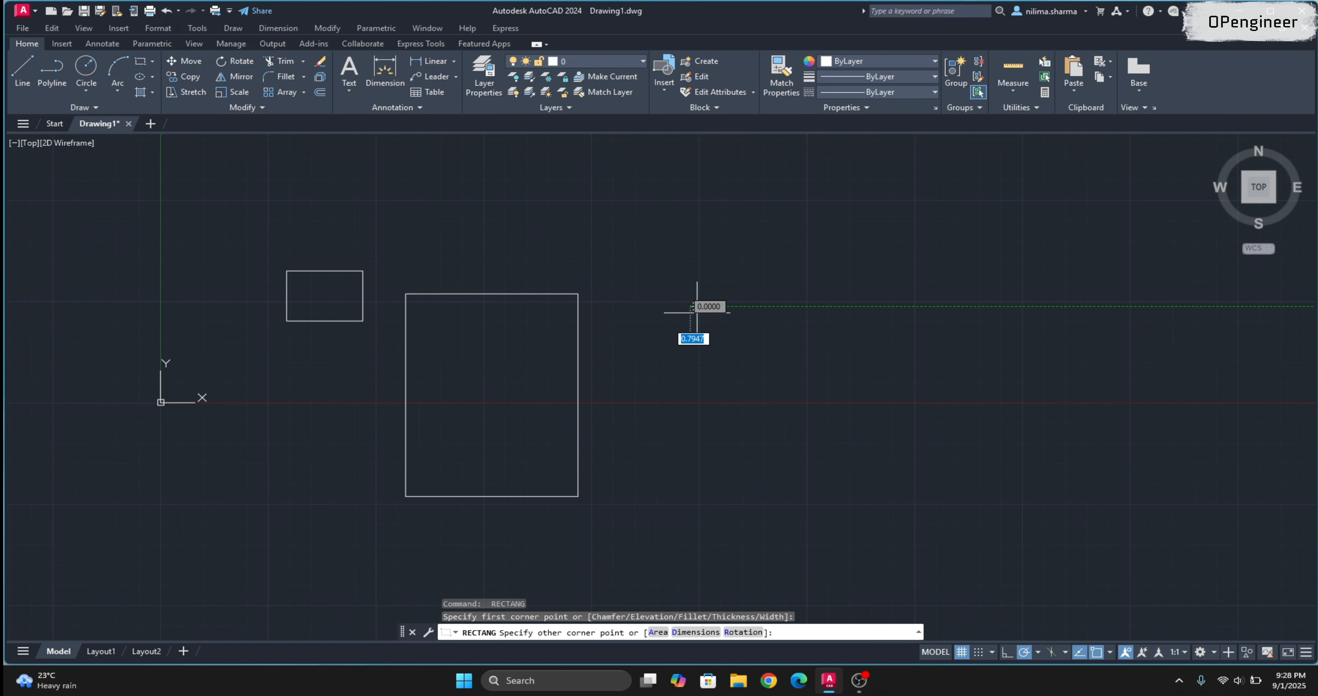
{"action": "type", "text": "25"}
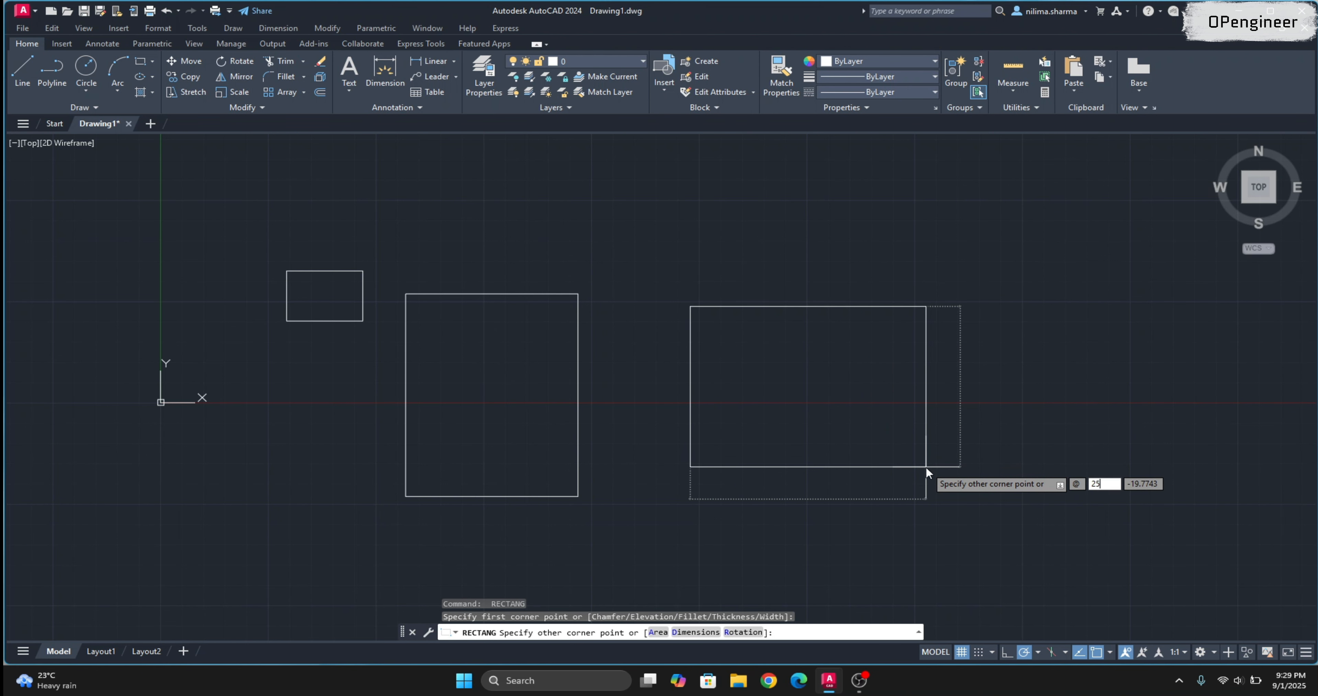
{"action": "key", "text": "Tab"}
{"action": "type", "text": "20"}
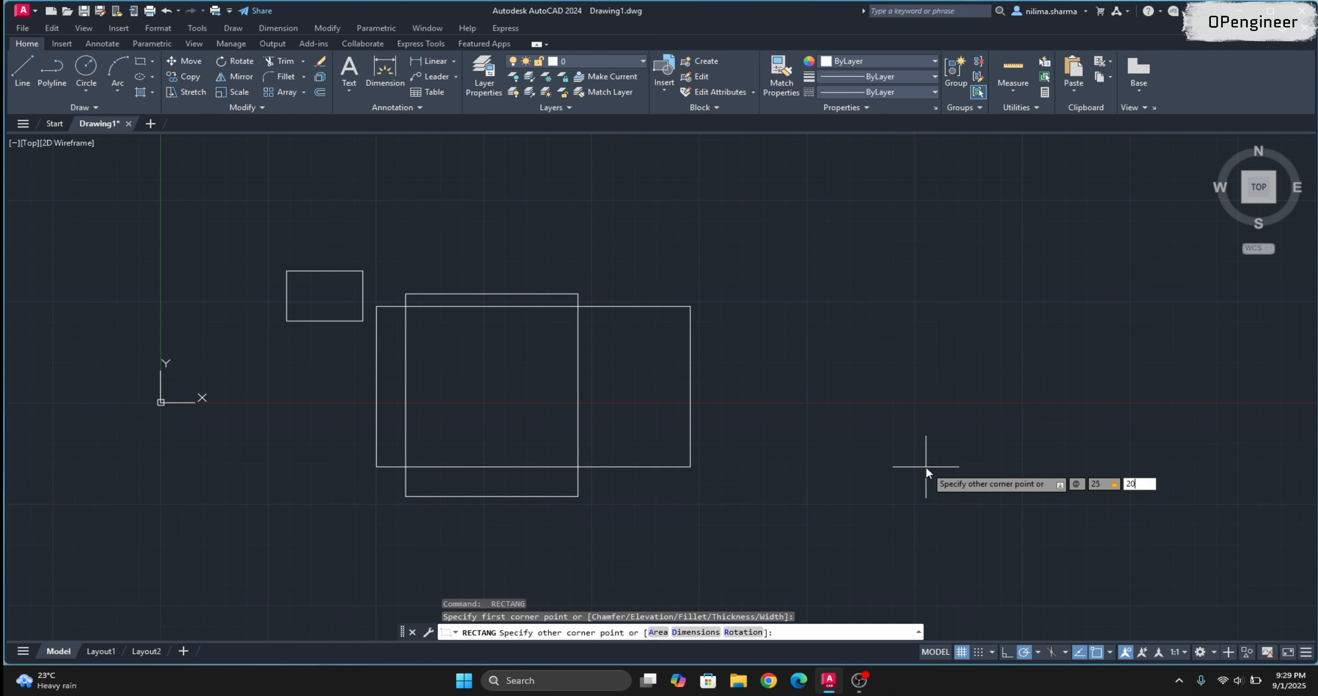
{"action": "key", "text": "Return"}
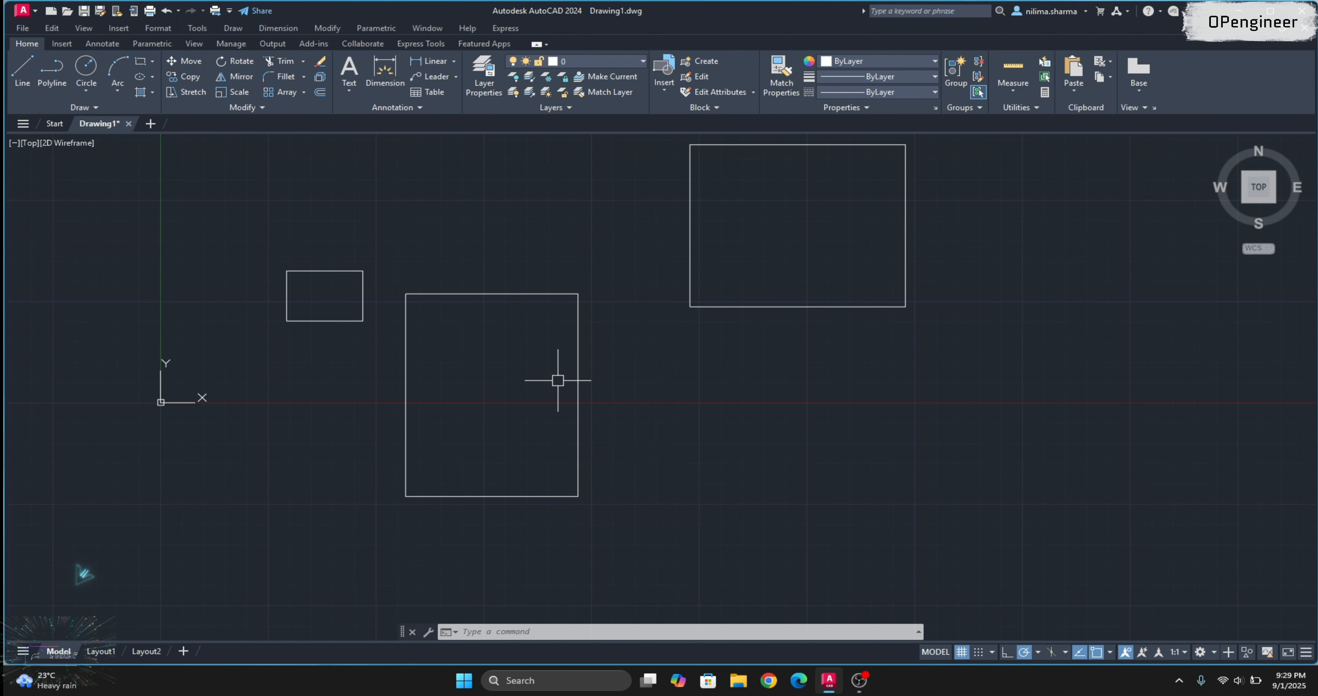
Draw a rectangle by the Area option with an area of 500, calculated from a length of 20.
{"action": "type", "text": "rec"}
{"action": "key", "text": "Return"}
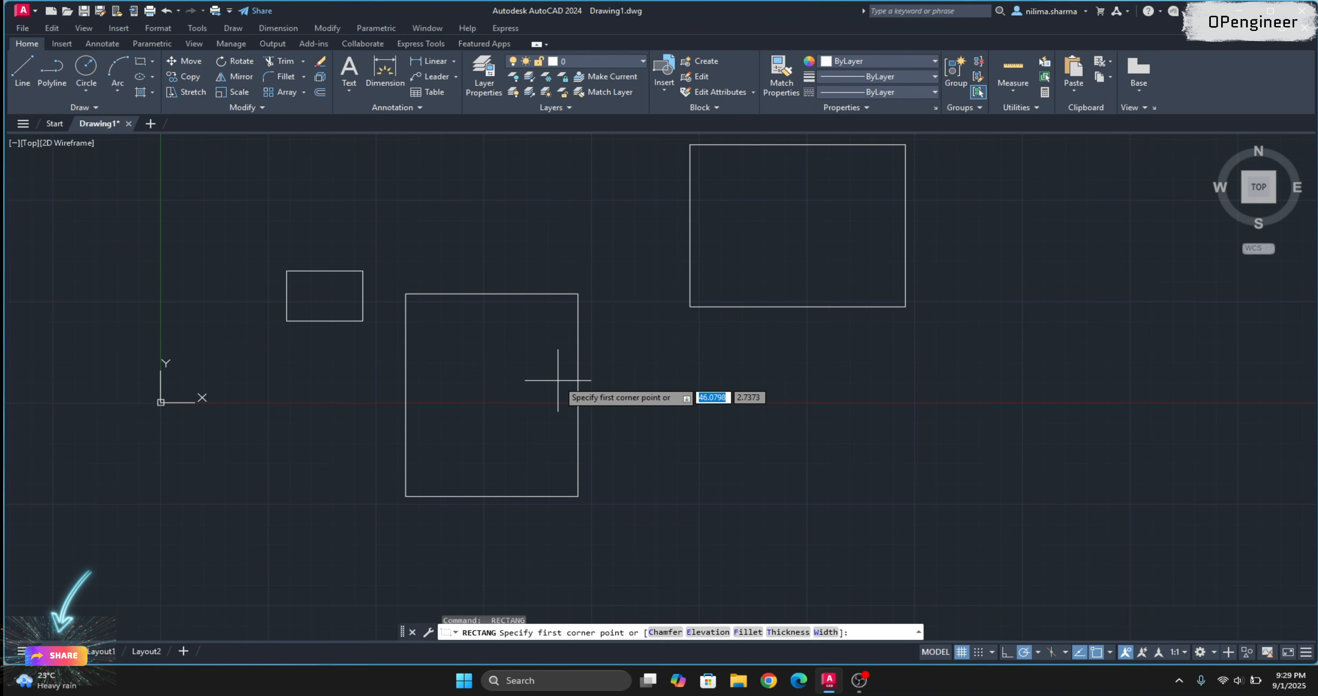
{"action": "left_click", "coordinate": [763, 415]}
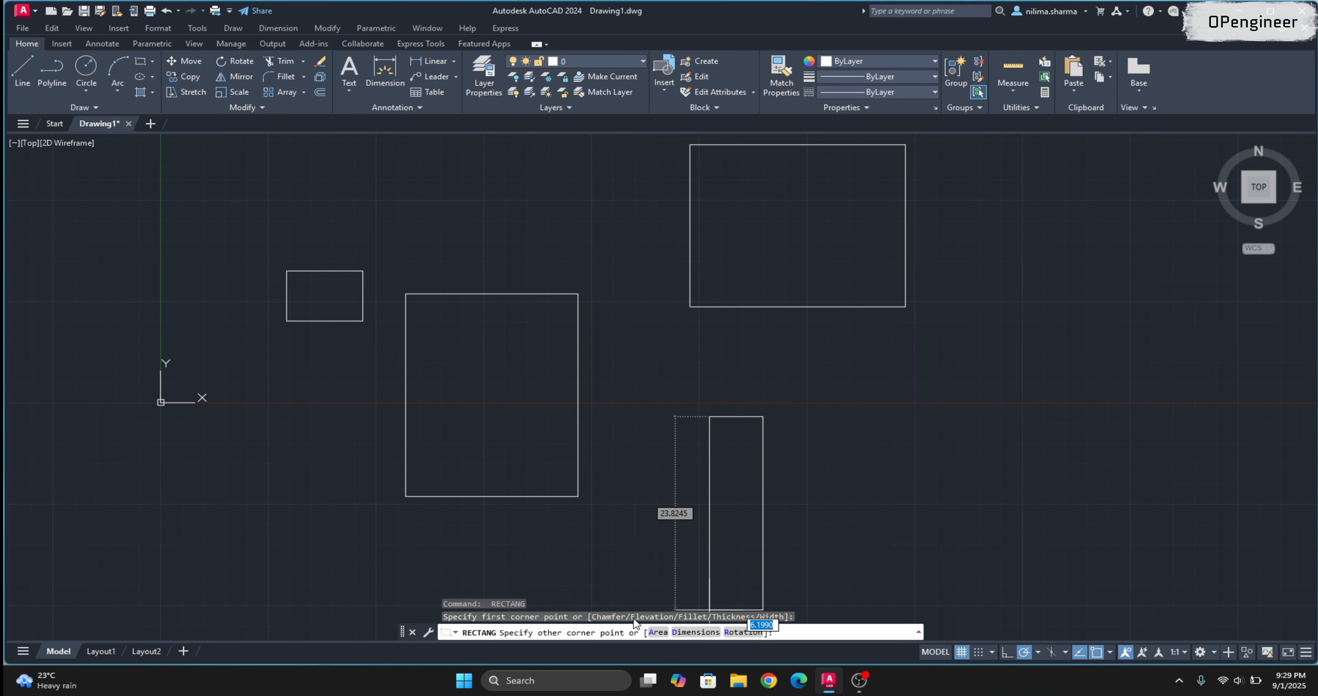
{"action": "left_click", "coordinate": [657, 632]}
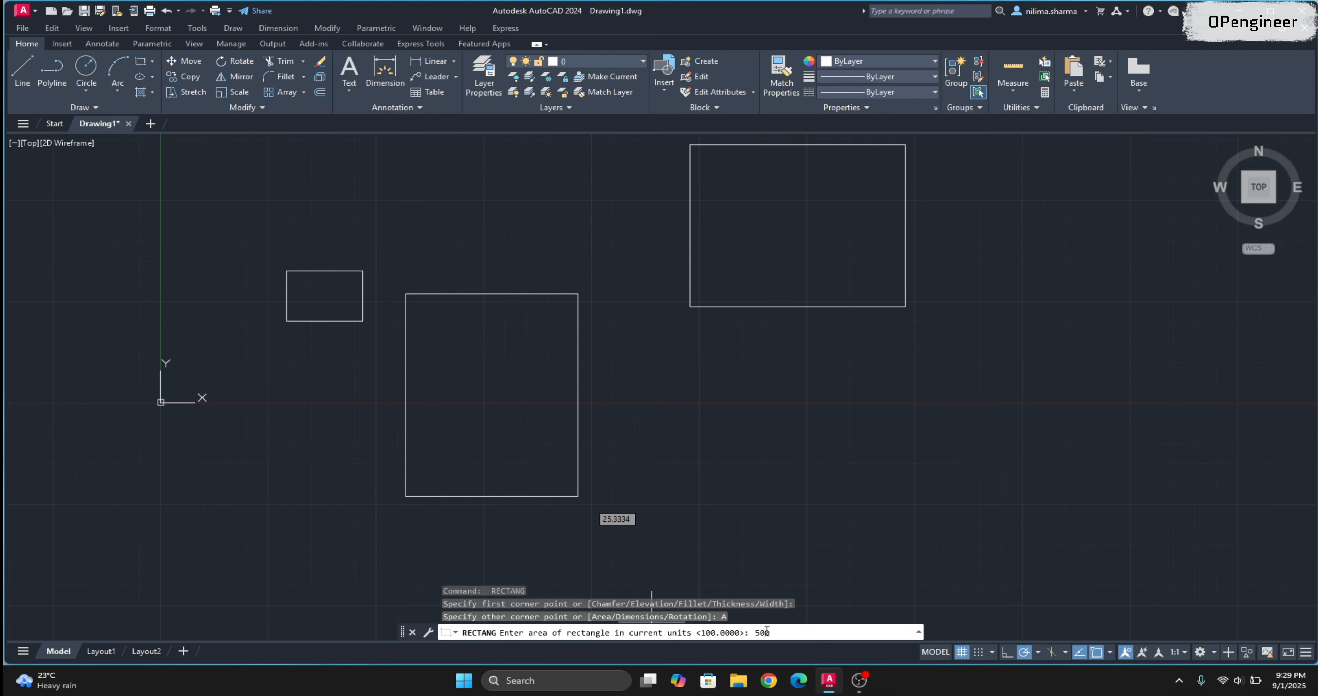
{"action": "type", "text": "500"}
{"action": "key", "text": "Return"}
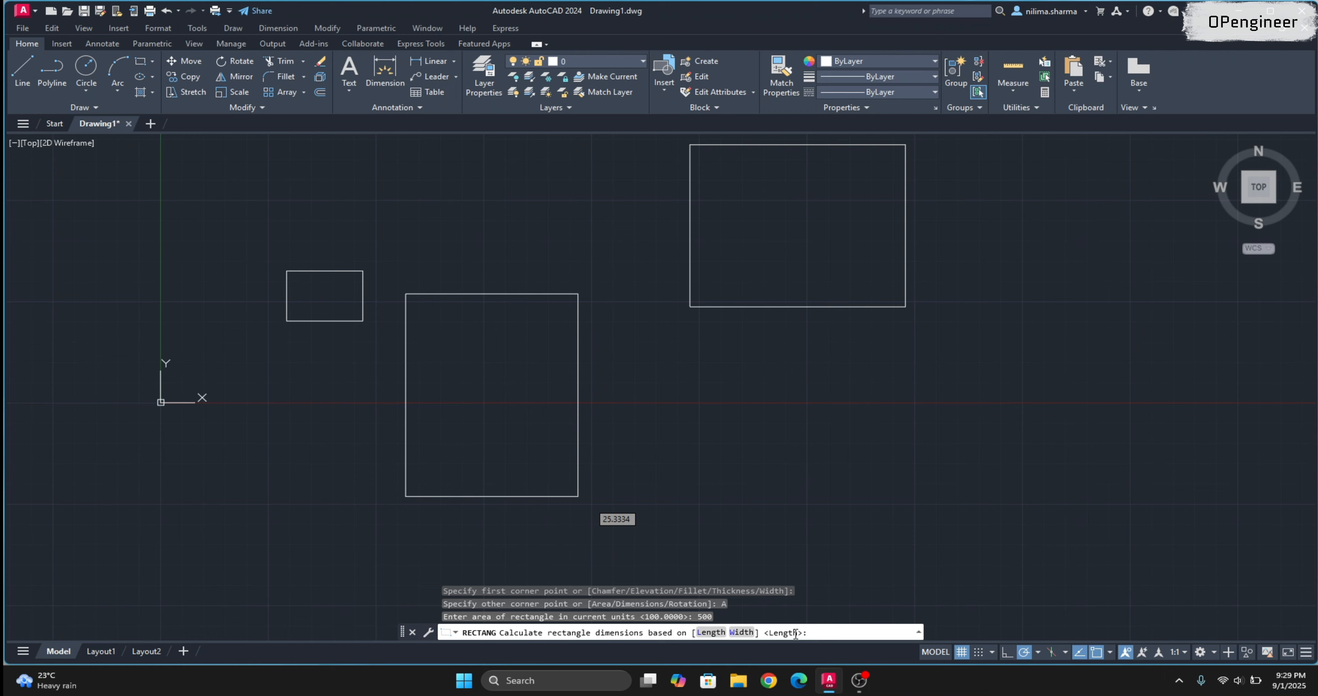
{"action": "key", "text": "Return"}
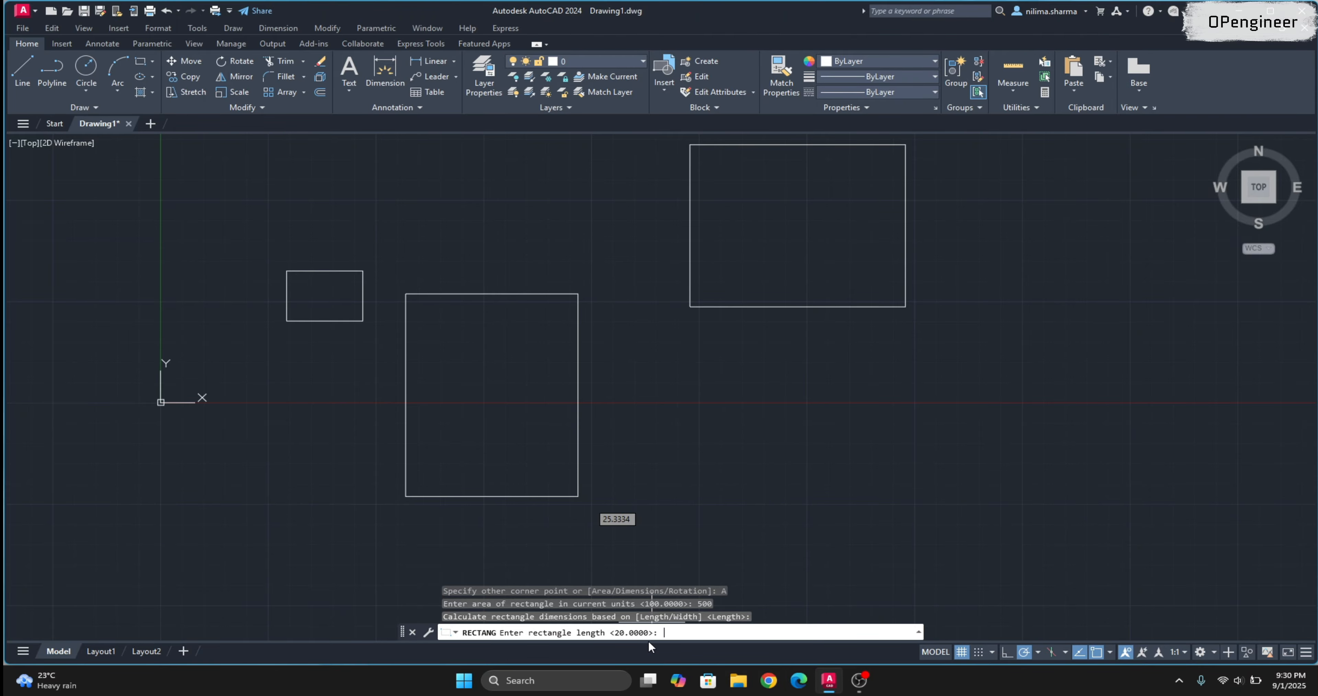
{"action": "key", "text": "Return"}
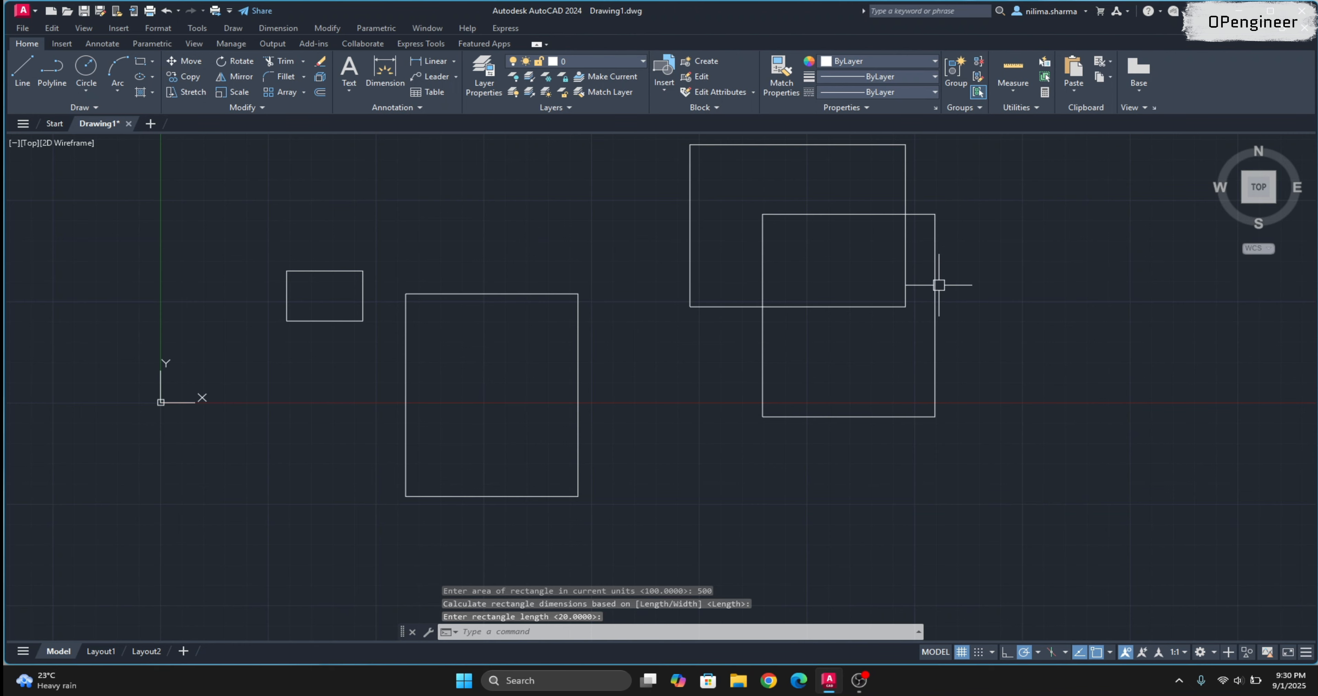
Delete the 25 by 20 rectangle that overlaps the one drawn by area.
{"action": "left_click", "coordinate": [905, 199]}
{"action": "key", "text": "Delete"}
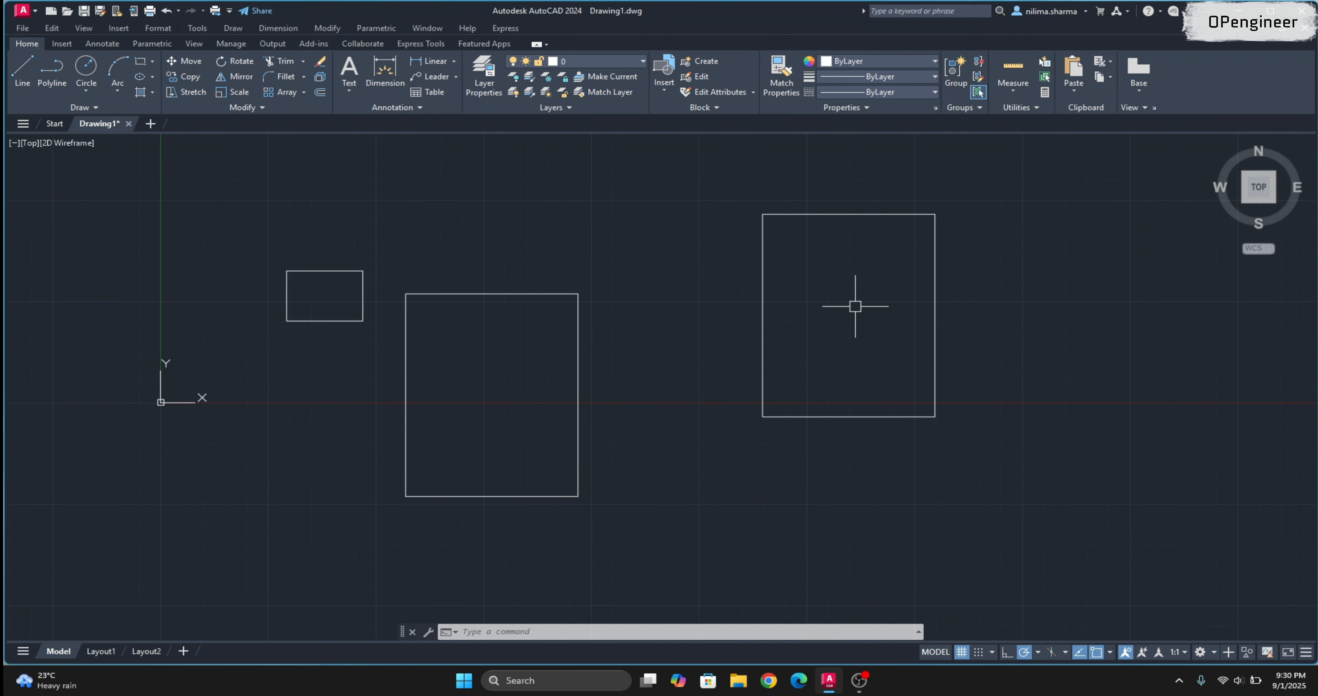
{"action": "key", "text": "Delete"}
{"action": "key", "text": "Escape"}
Draw a rectangle rotated 30 degrees in the free space below and to the right of the area-based rectangle.
{"action": "type", "text": "REc"}
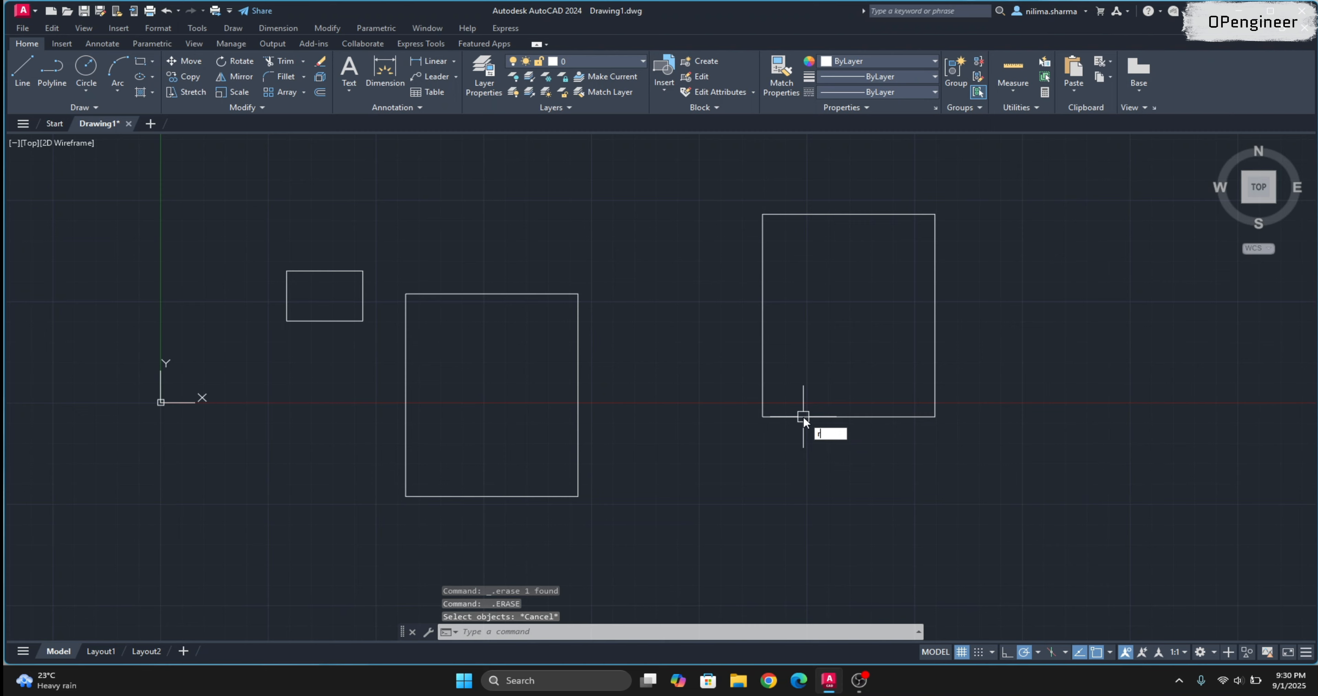
{"action": "key", "text": "Return"}
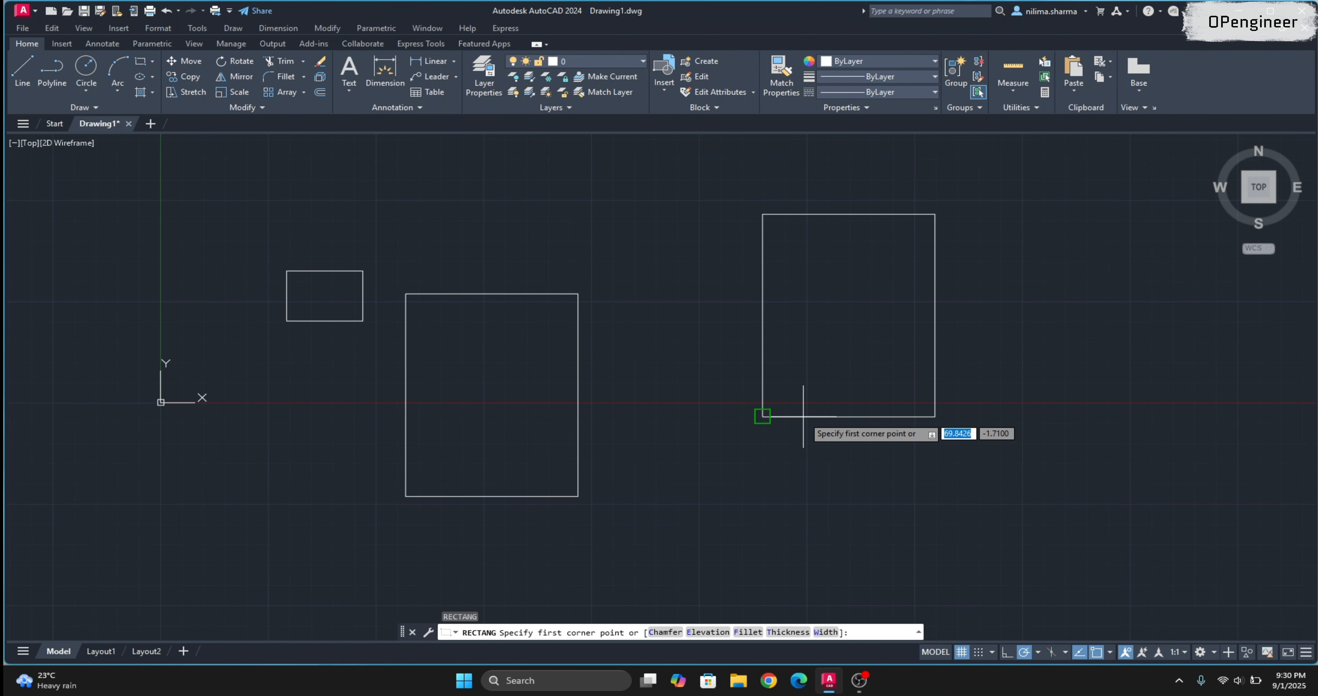
{"action": "scroll", "coordinate": [717, 358], "scroll_direction": "down", "scroll_amount": 4}
{"action": "scroll", "coordinate": [849, 440], "scroll_direction": "up", "scroll_amount": 2}
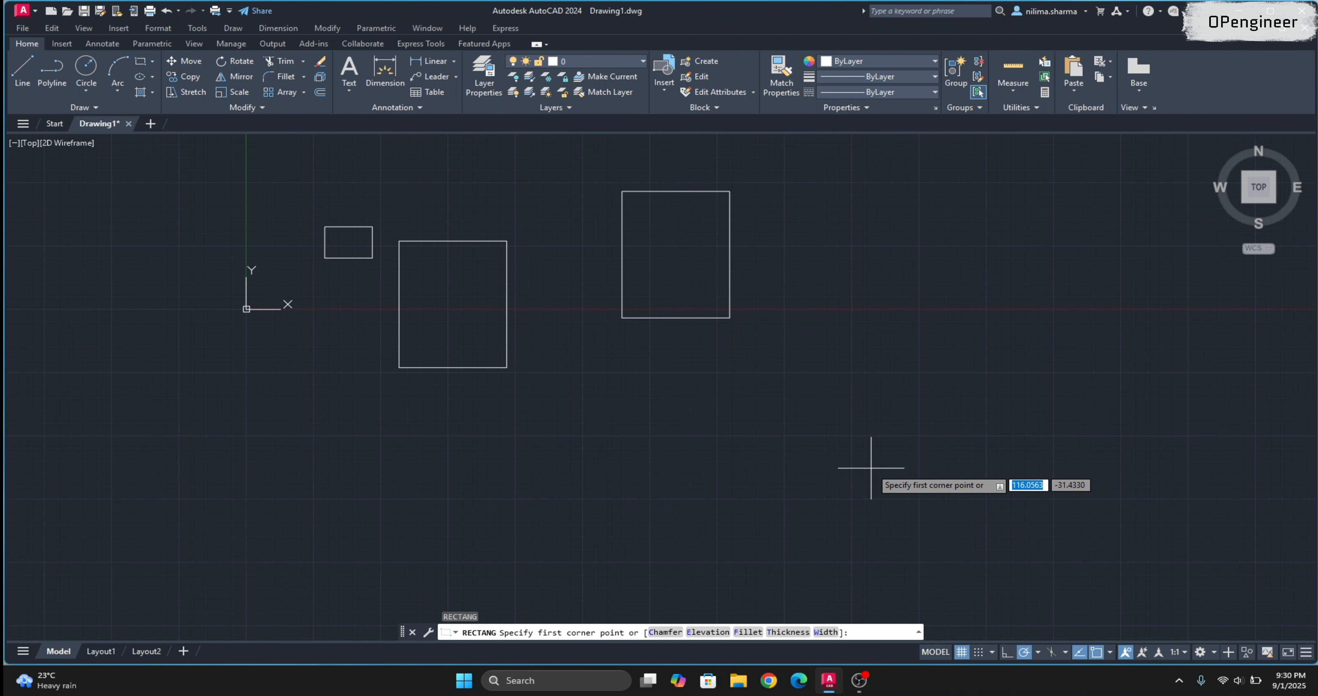
{"action": "left_click", "coordinate": [745, 370]}
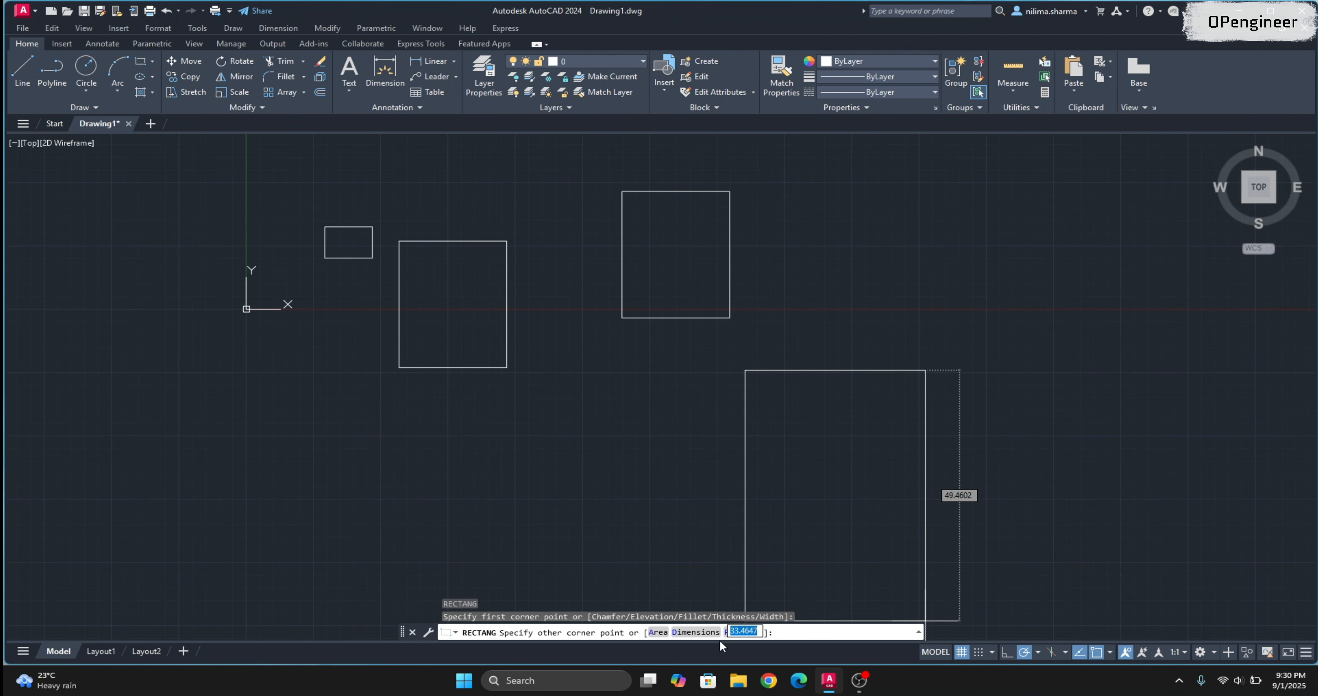
{"action": "left_click", "coordinate": [735, 631]}
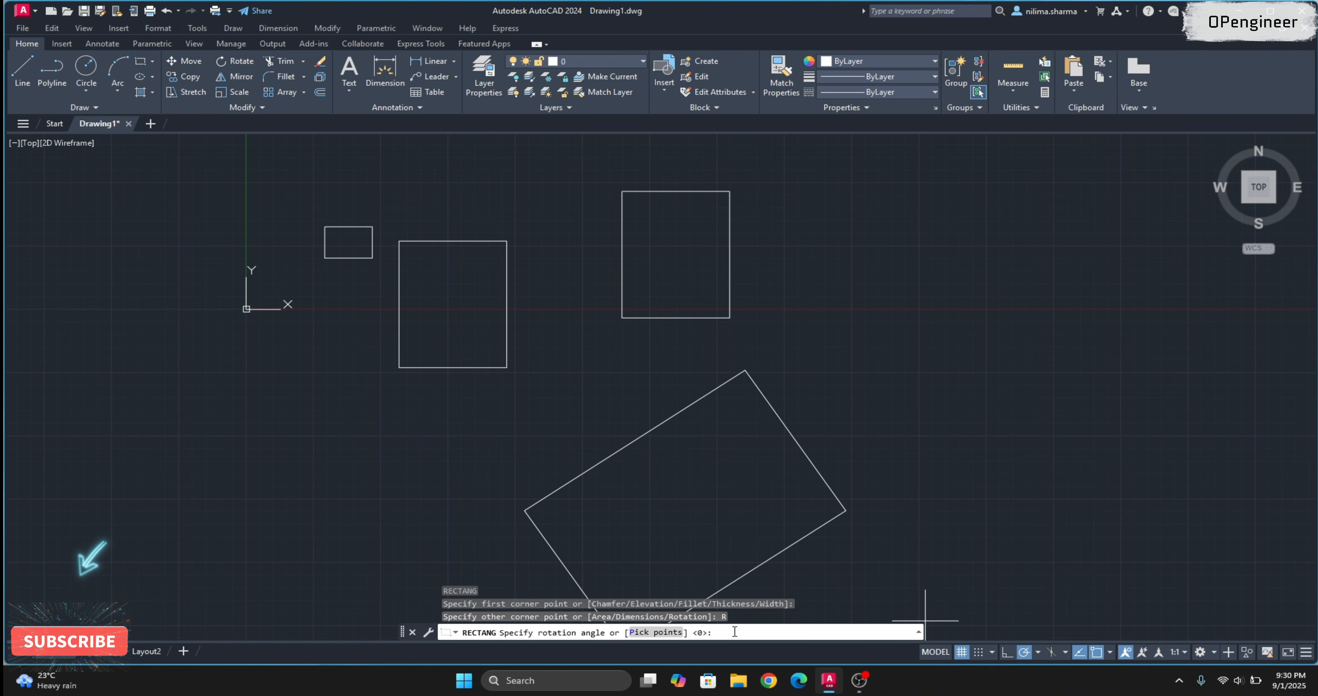
{"action": "type", "text": "30"}
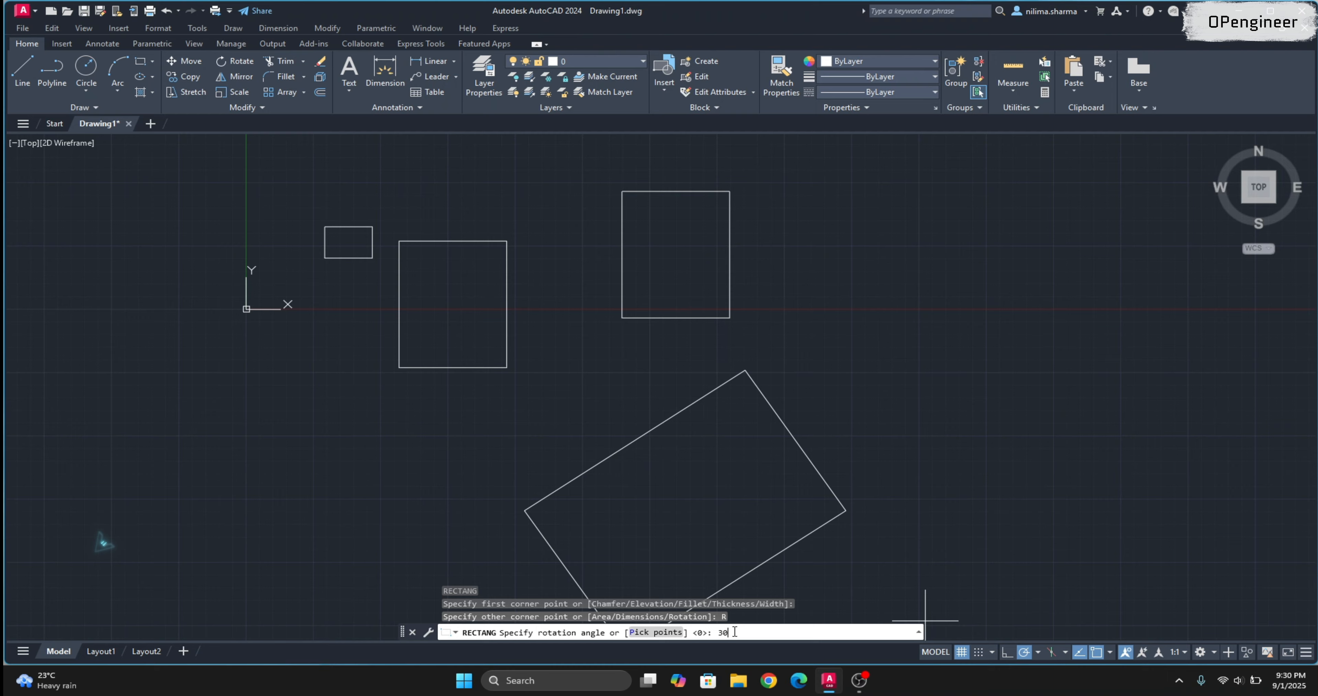
{"action": "key", "text": "Return"}
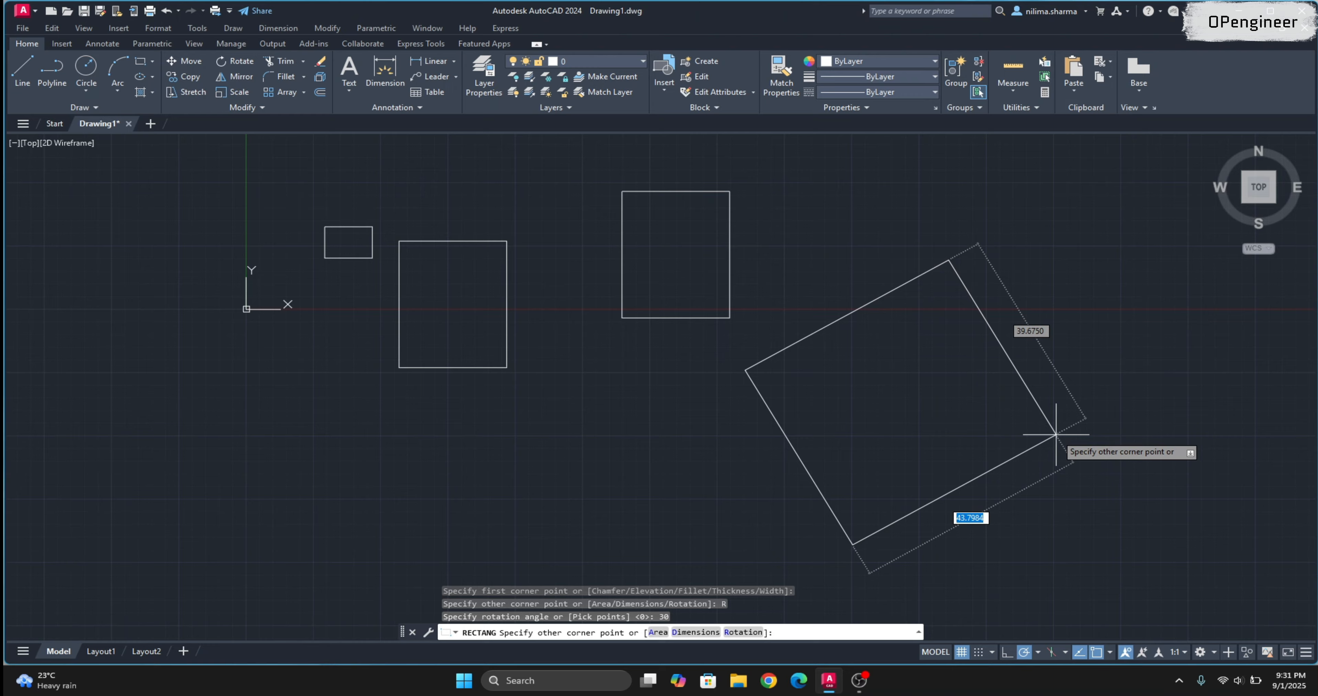
{"action": "left_click", "coordinate": [1018, 460]}
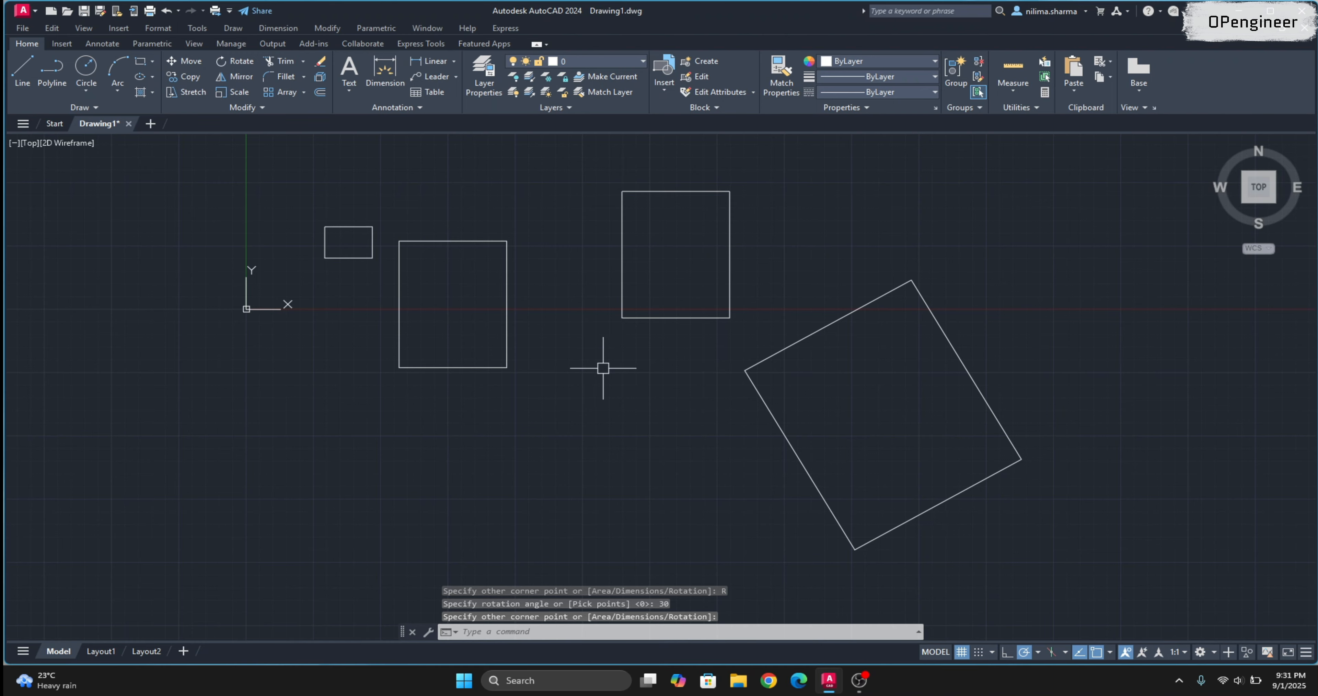
Draw a rectangle with the rotation angle reset to 0 in the free space beside the rotated rectangle.
{"action": "key", "text": "Return"}
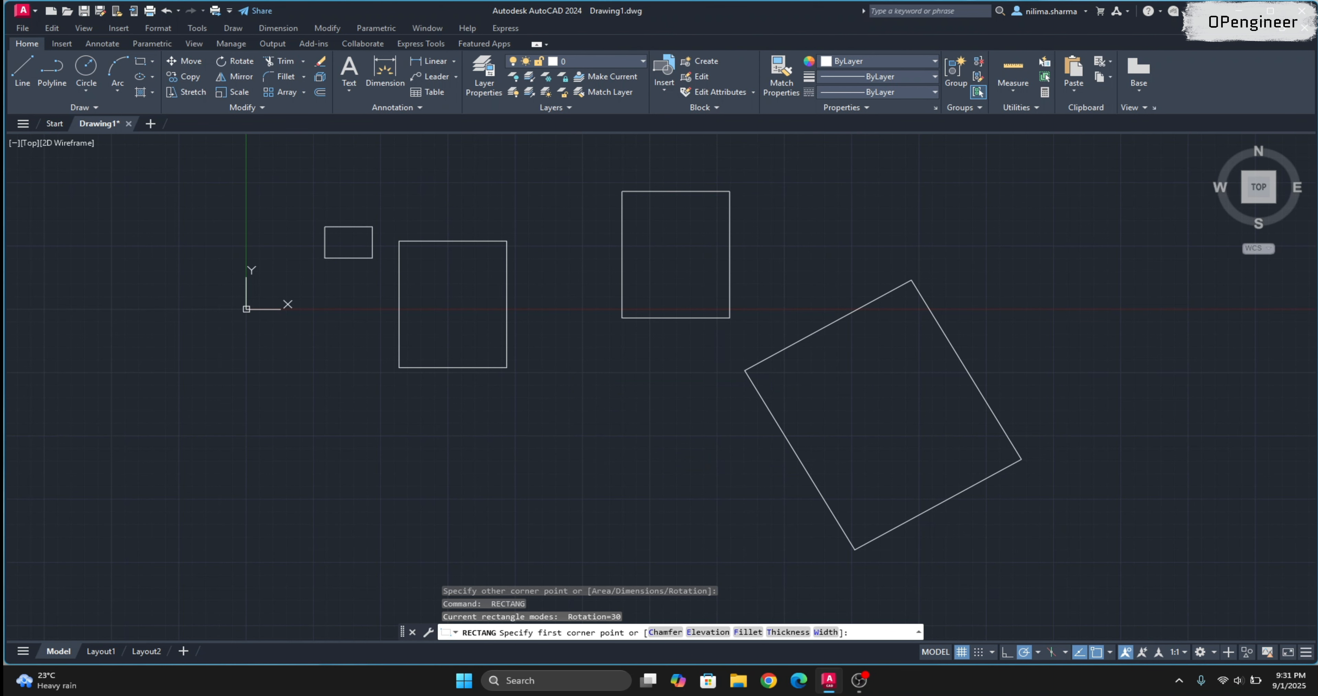
{"action": "left_click", "coordinate": [495, 424]}
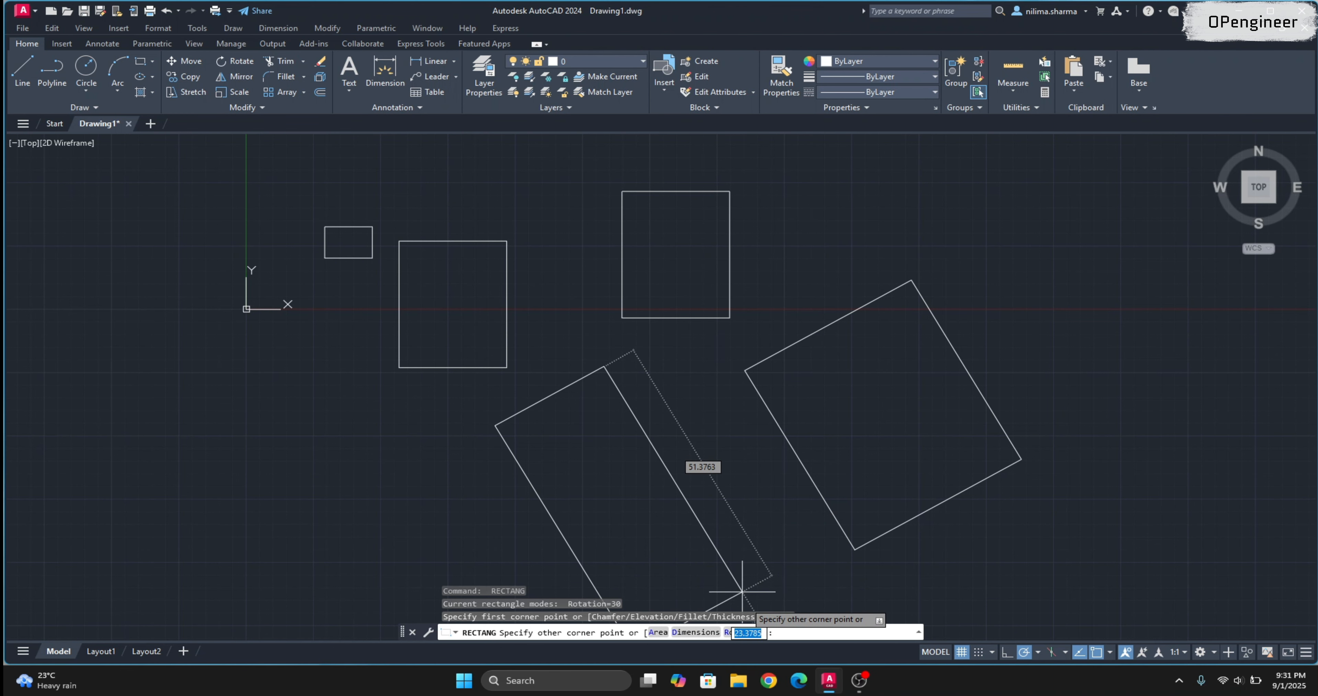
{"action": "left_click", "coordinate": [742, 632]}
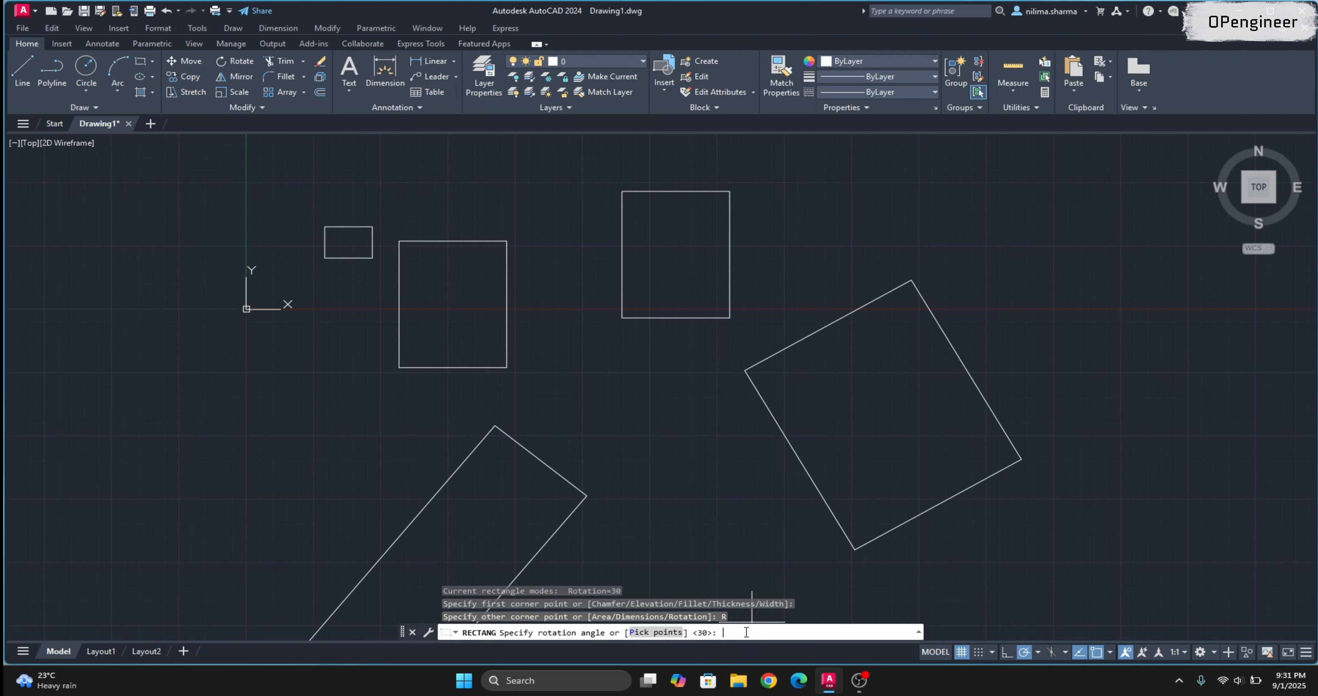
{"action": "type", "text": "0"}
{"action": "key", "text": "Return"}
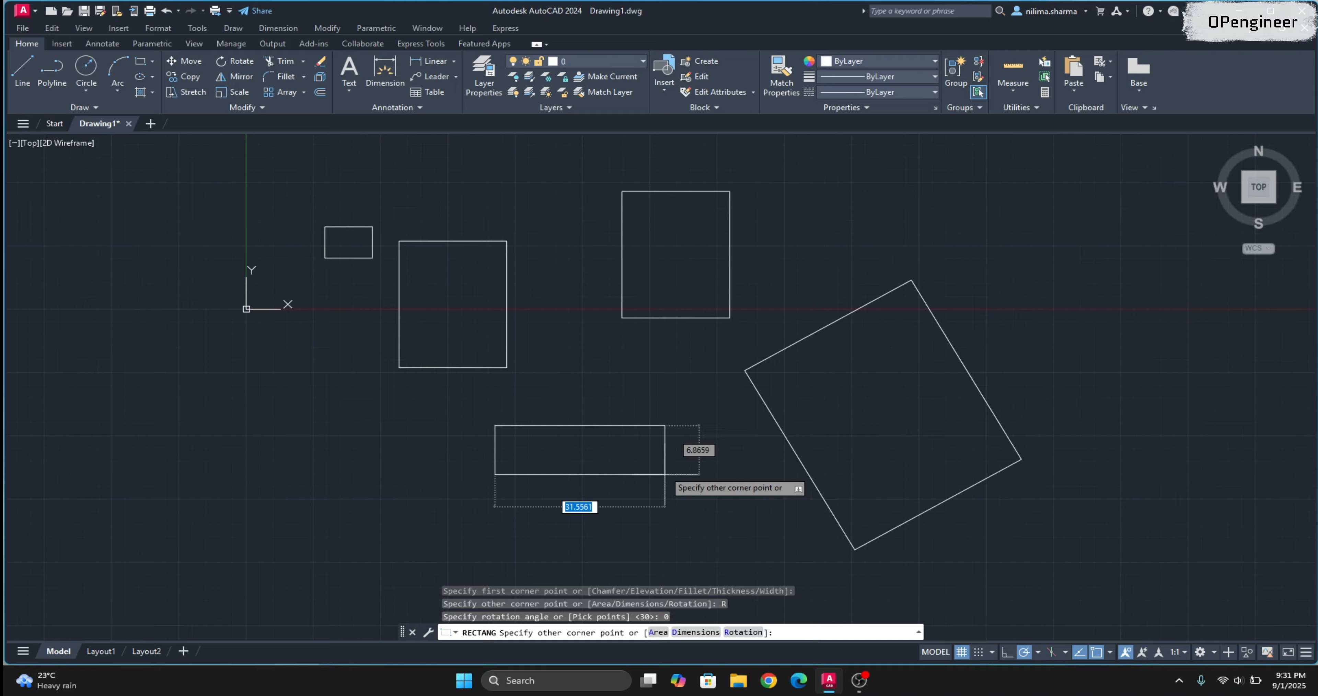
{"action": "left_click", "coordinate": [657, 521]}
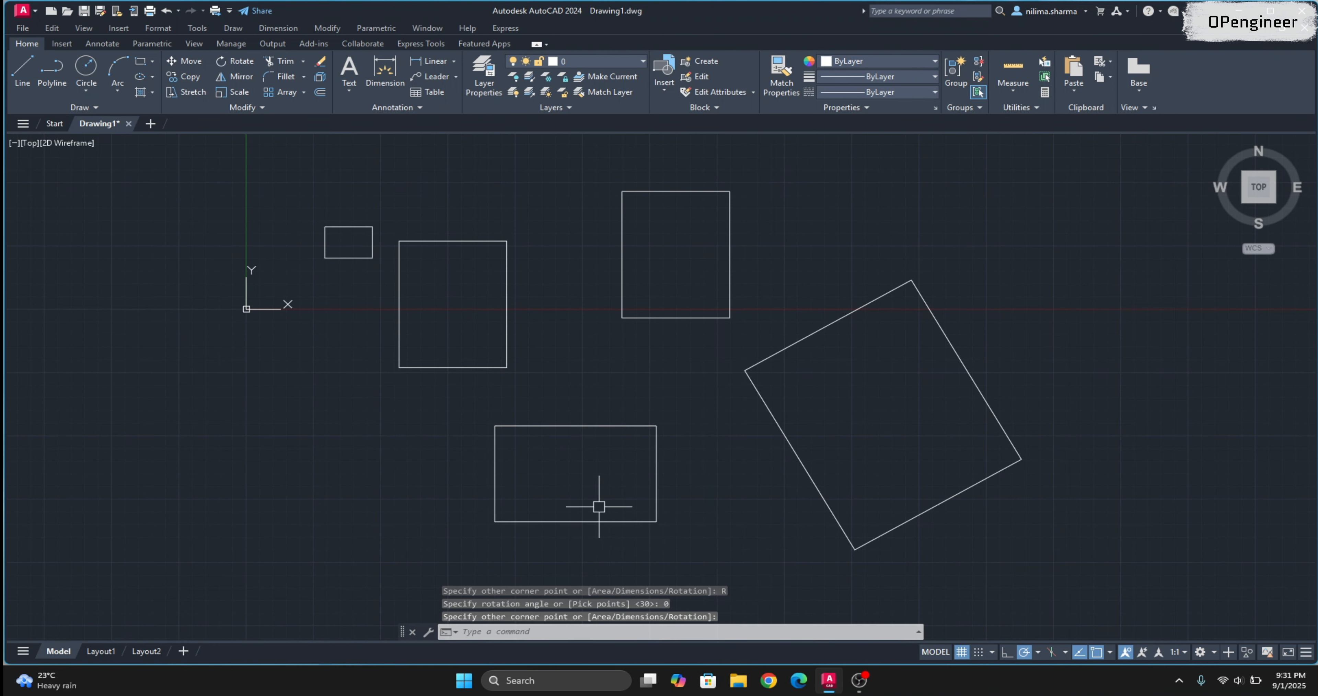
Draw a chamfered rectangle below the origin with both chamfer distances set to 6.
{"action": "key", "text": "Return"}
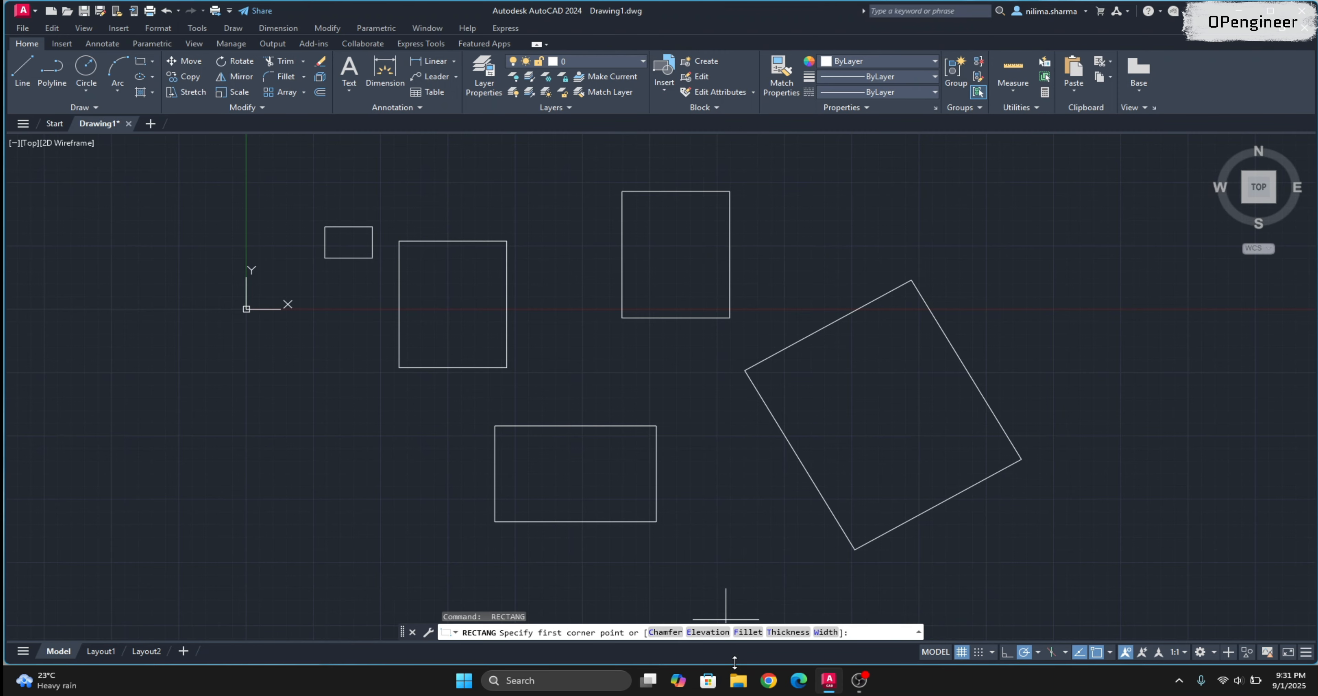
{"action": "left_click", "coordinate": [663, 632]}
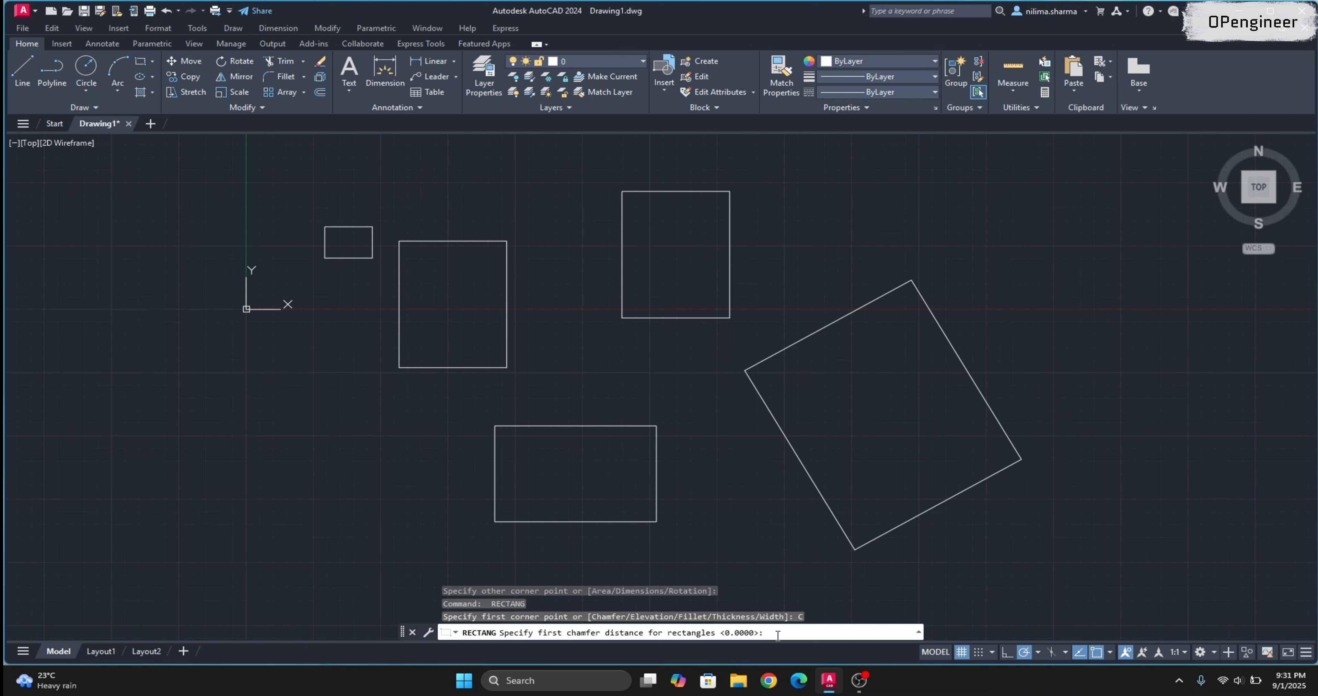
{"action": "type", "text": "6"}
{"action": "key", "text": "Return"}
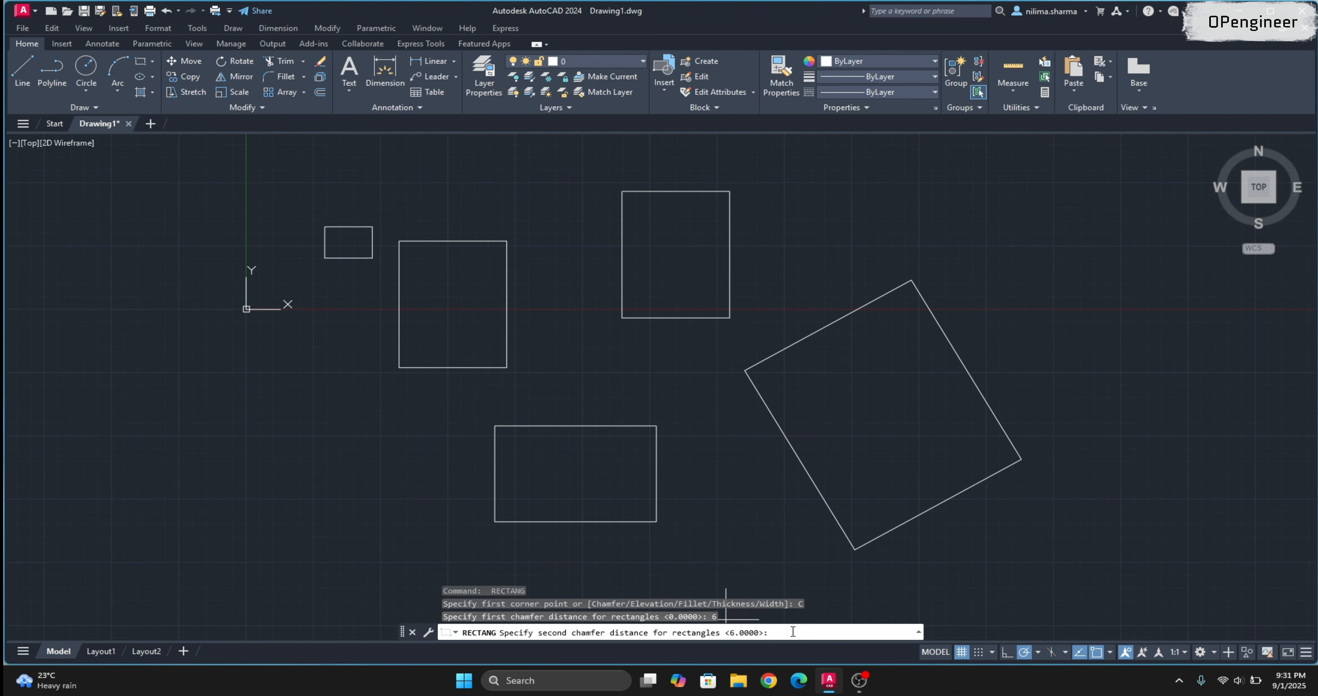
{"action": "key", "text": "Return"}
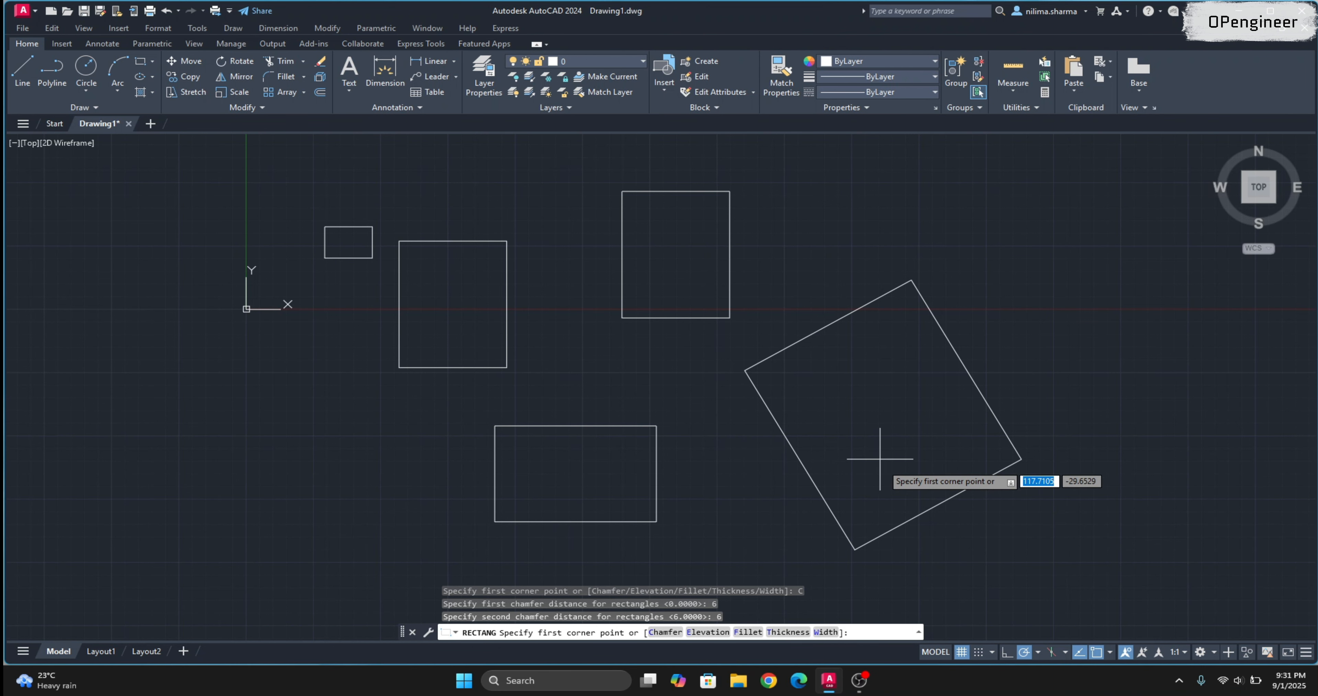
{"action": "left_click", "coordinate": [118, 398]}
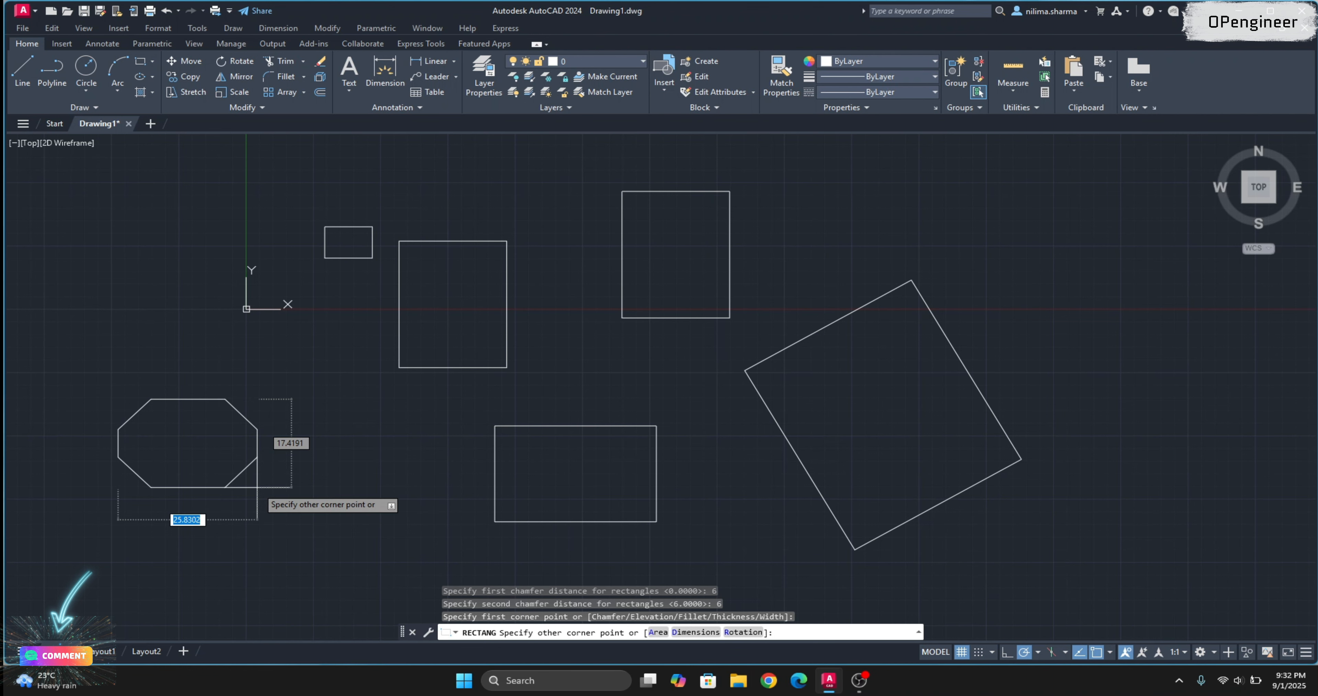
{"action": "left_click", "coordinate": [354, 567]}
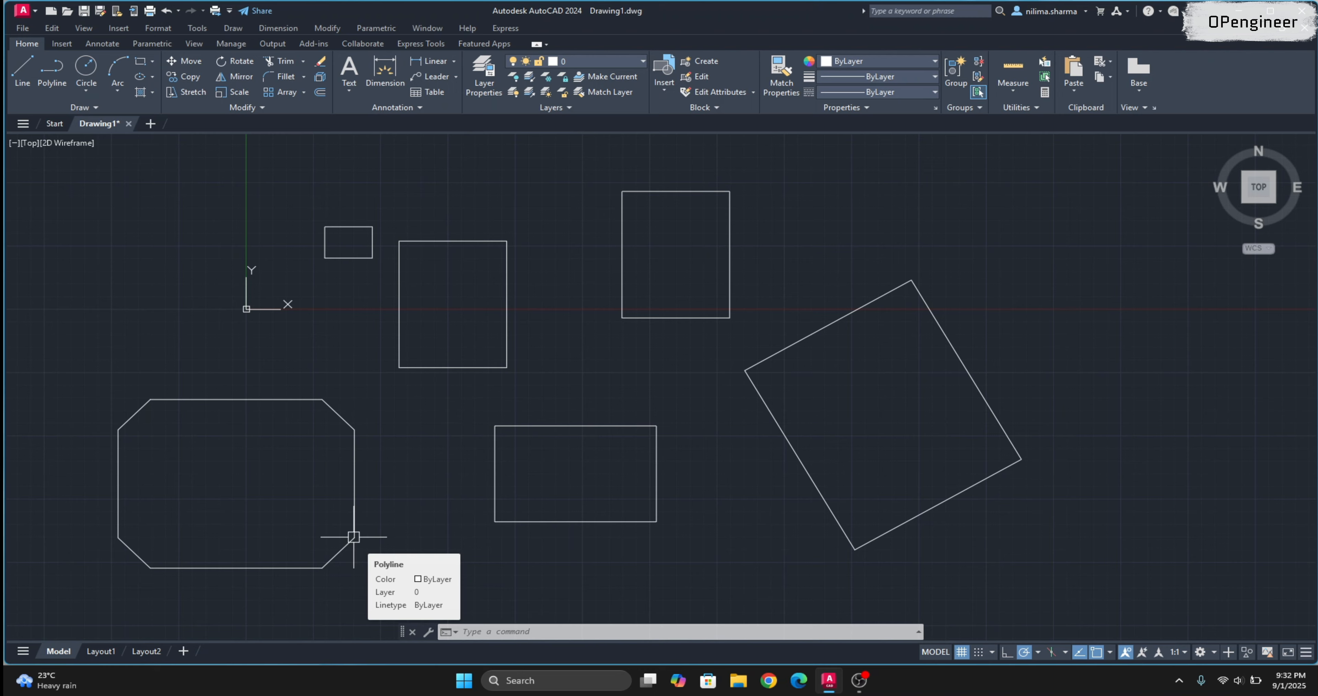
Start another rectangle and reset both of its chamfer distances to 0.
{"action": "key", "text": "Return"}
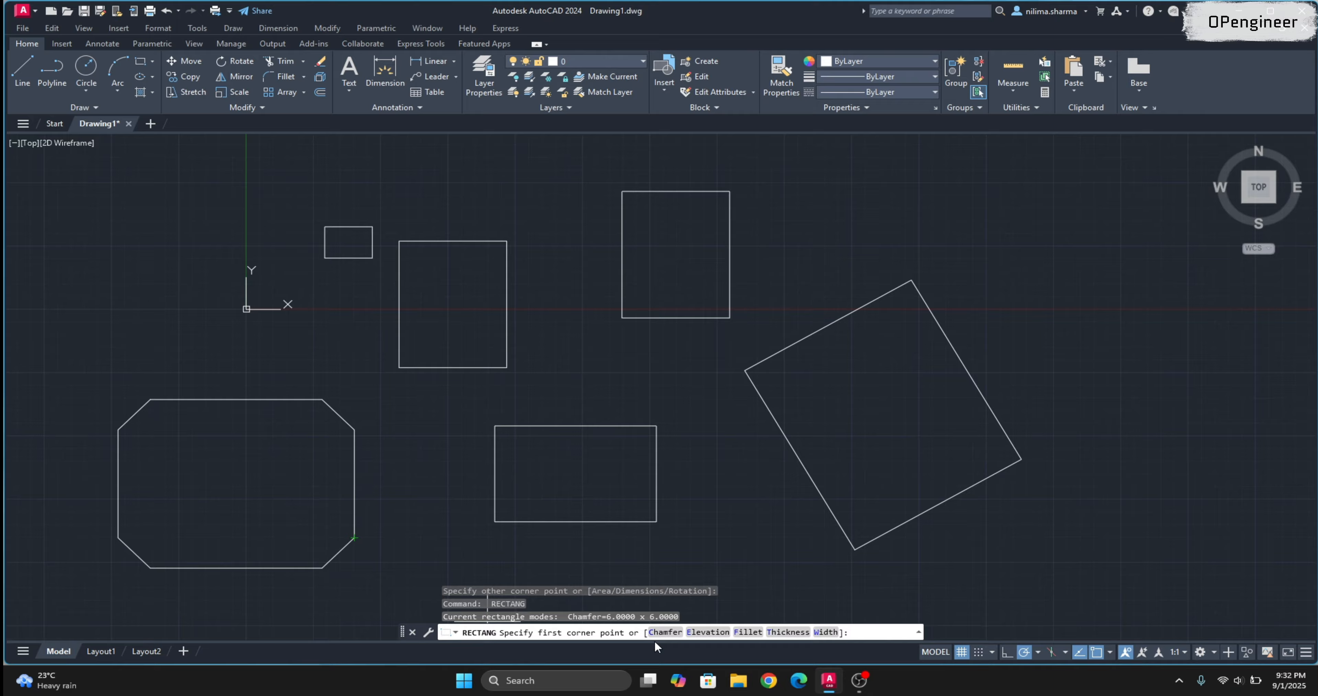
{"action": "left_click", "coordinate": [665, 632]}
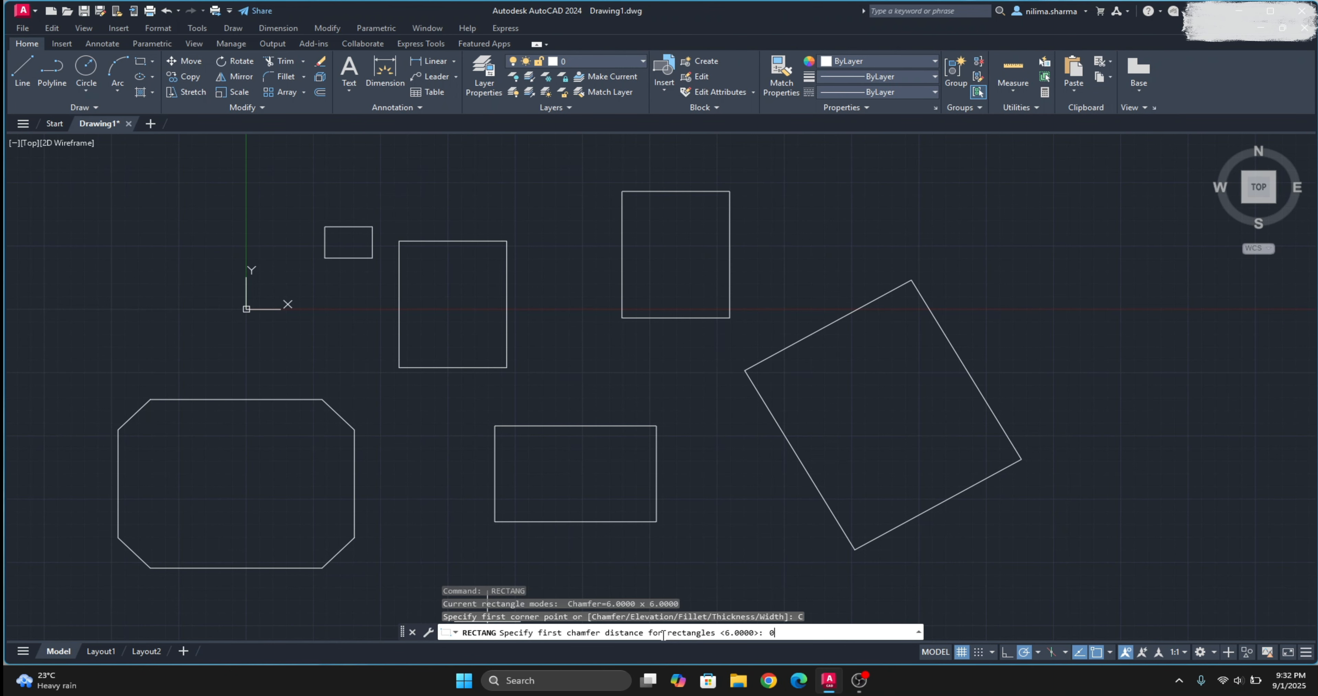
{"action": "type", "text": "0"}
{"action": "key", "text": "Return"}
{"action": "key", "text": "Return"}
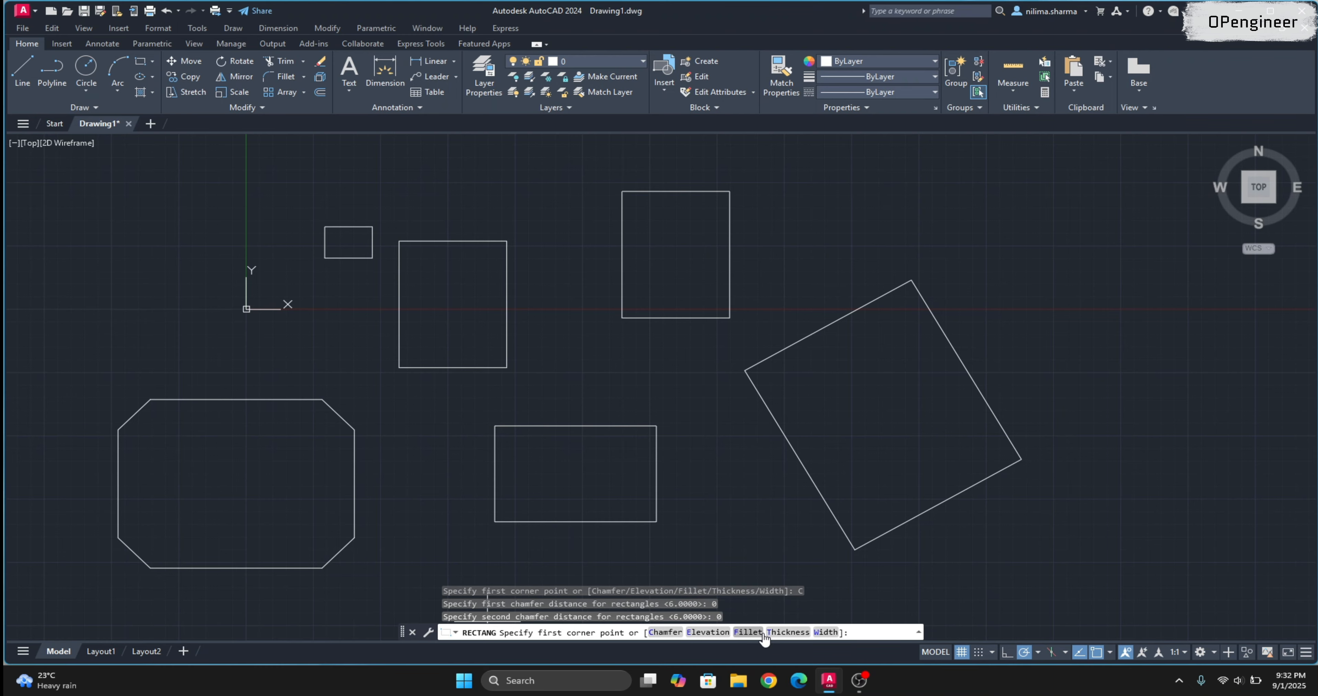
Set the fillet radius to 4 and draw a rounded rectangle to the left of the chamfered one.
{"action": "left_click", "coordinate": [748, 632]}
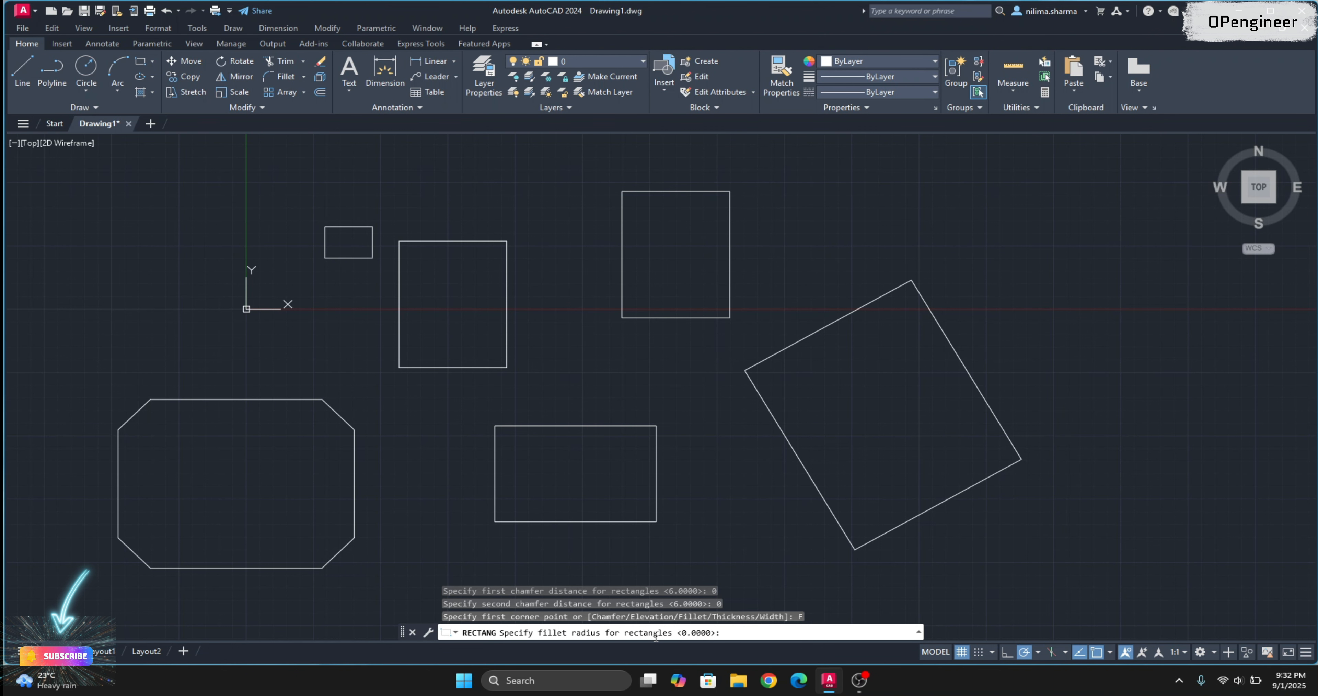
{"action": "type", "text": "4"}
{"action": "key", "text": "Return"}
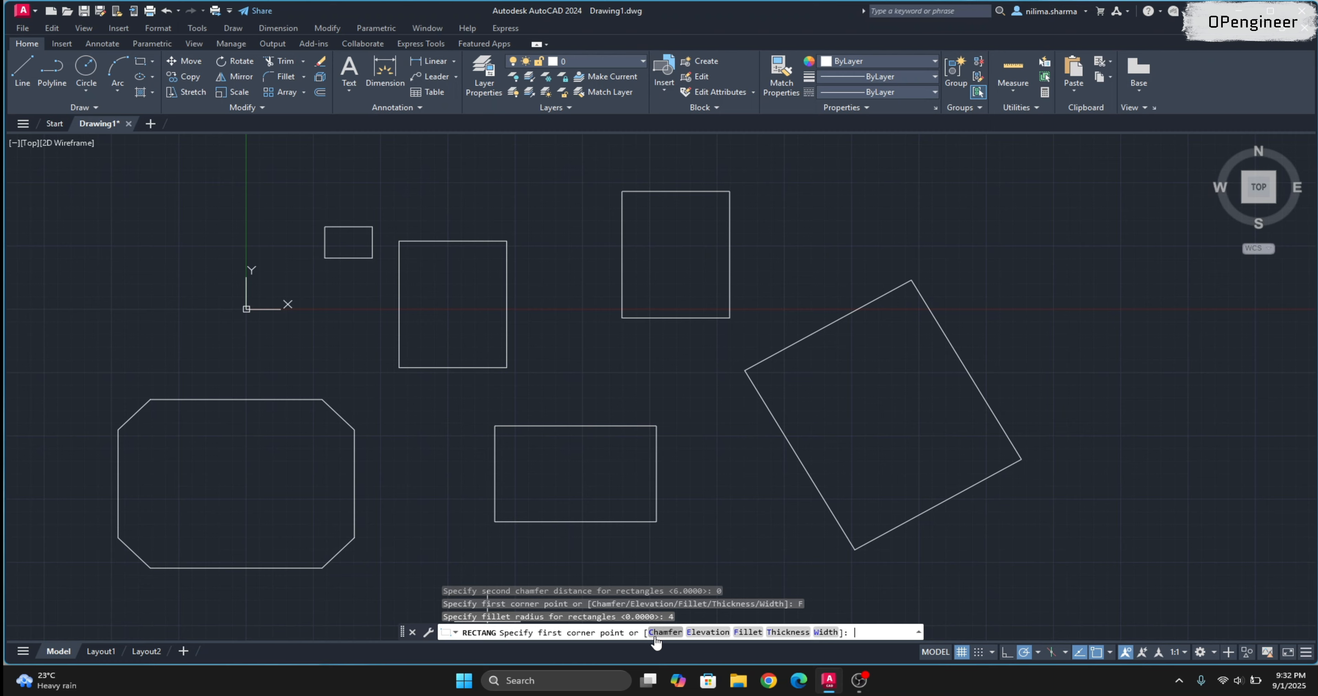
{"action": "scroll", "coordinate": [745, 344], "scroll_direction": "down", "scroll_amount": 3}
{"action": "scroll", "coordinate": [309, 515], "scroll_direction": "up", "scroll_amount": 3}
{"action": "left_click", "coordinate": [184, 327]}
{"action": "left_click", "coordinate": [321, 497]}
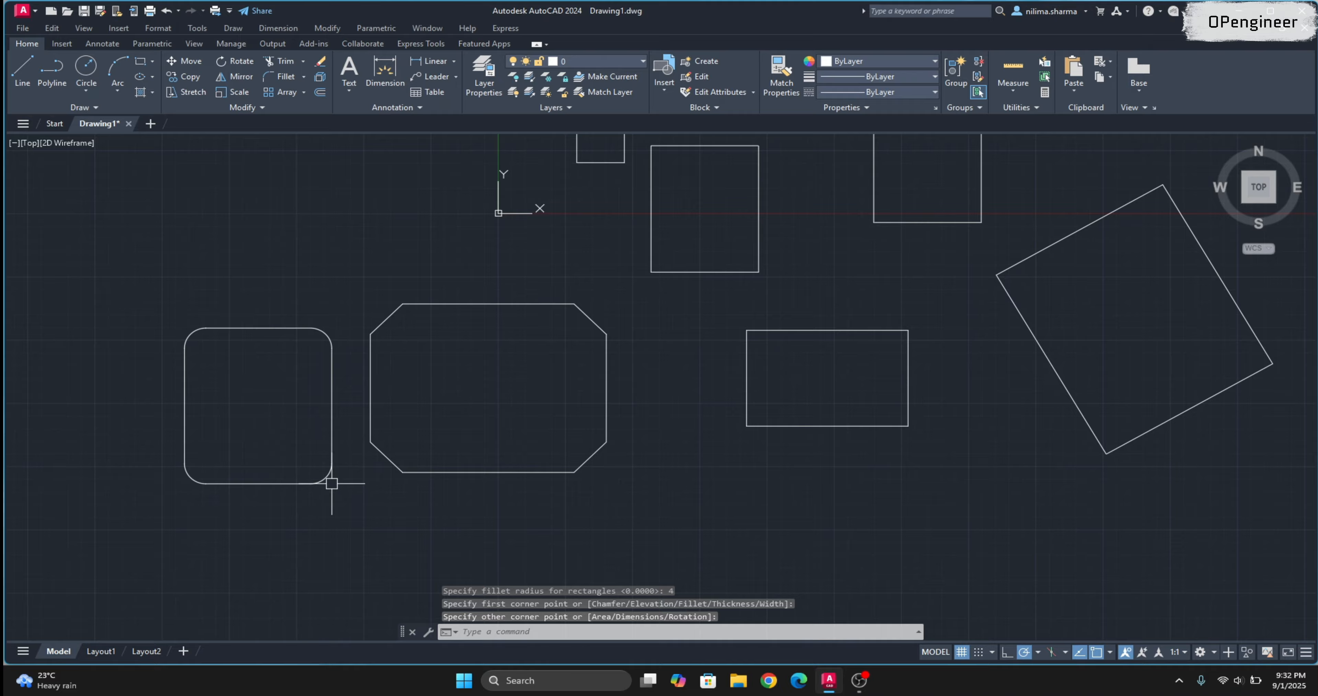
Start a new rectangle with an elevation of 25 and a thickness of 4.
{"action": "scroll", "coordinate": [689, 598], "scroll_direction": "down", "scroll_amount": 2}
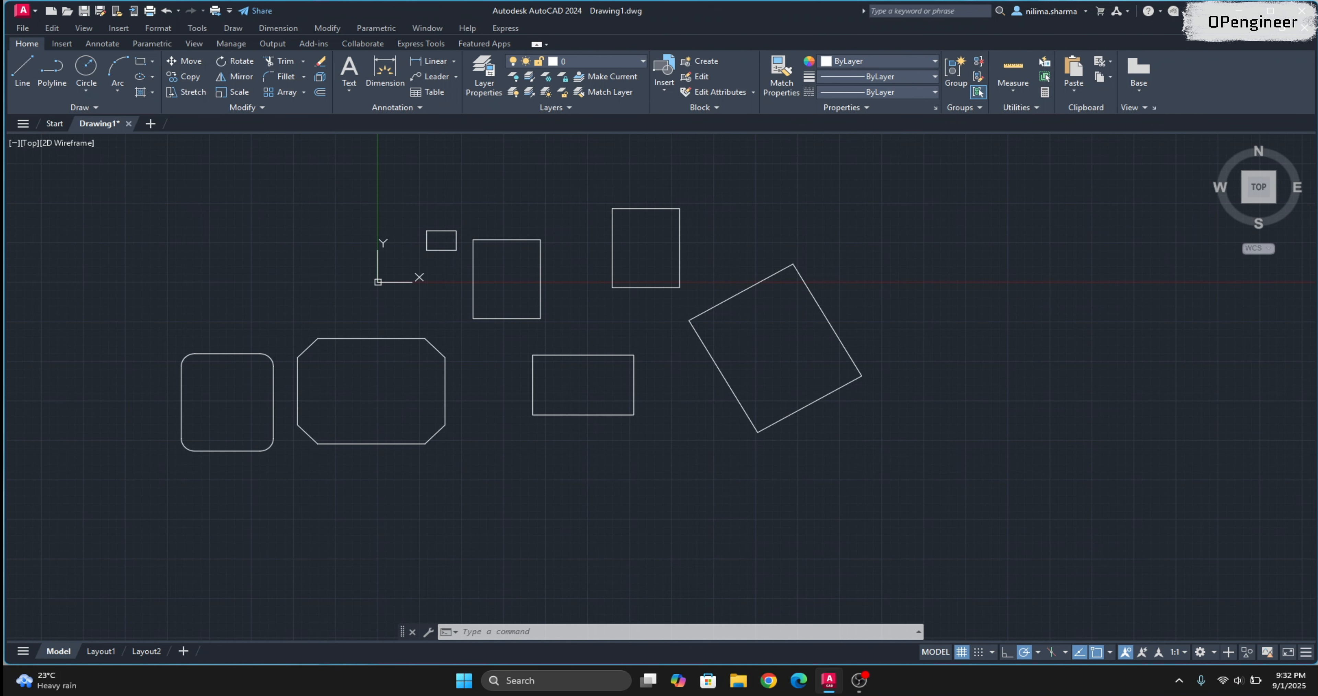
{"action": "key", "text": "Return"}
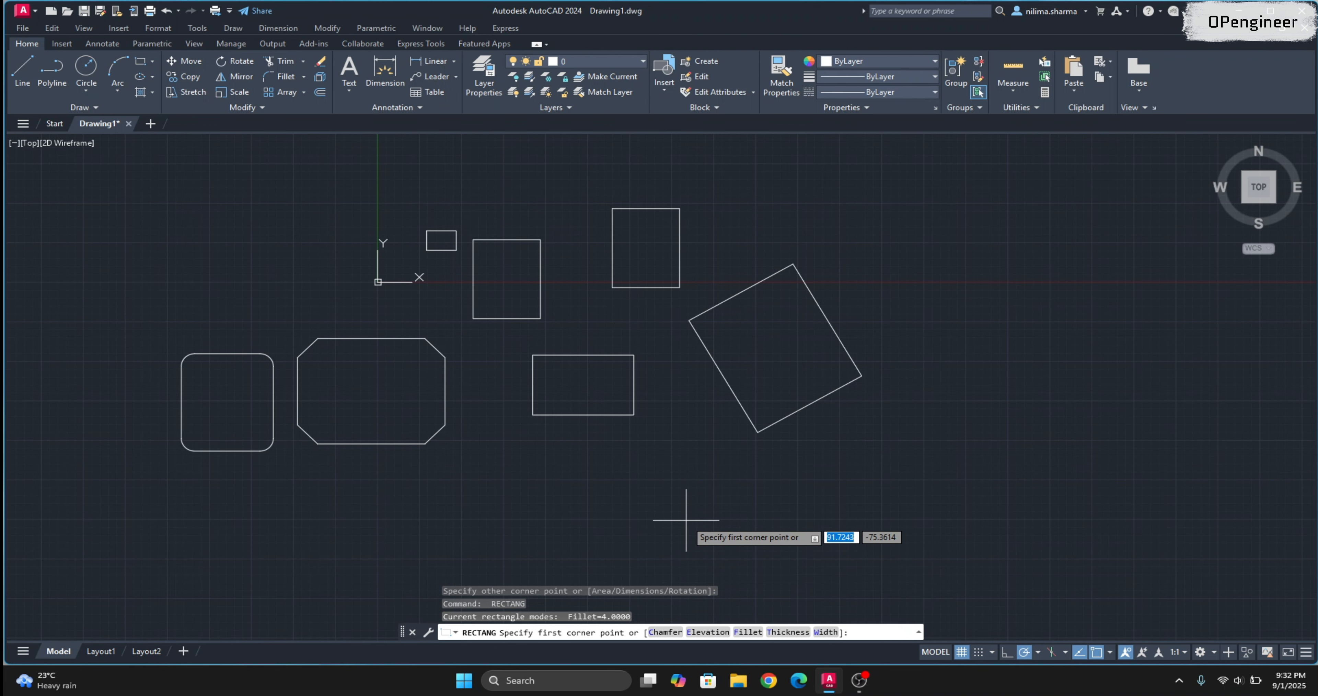
{"action": "left_click", "coordinate": [719, 632]}
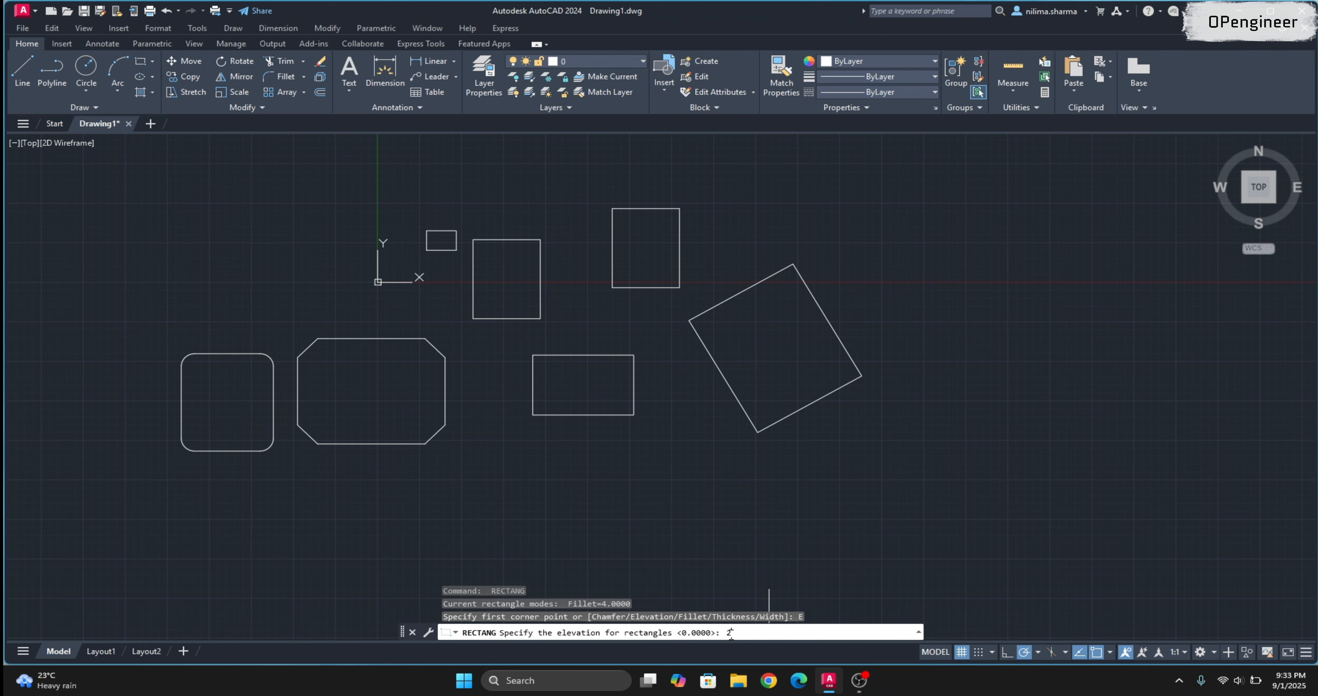
{"action": "key", "text": "Return"}
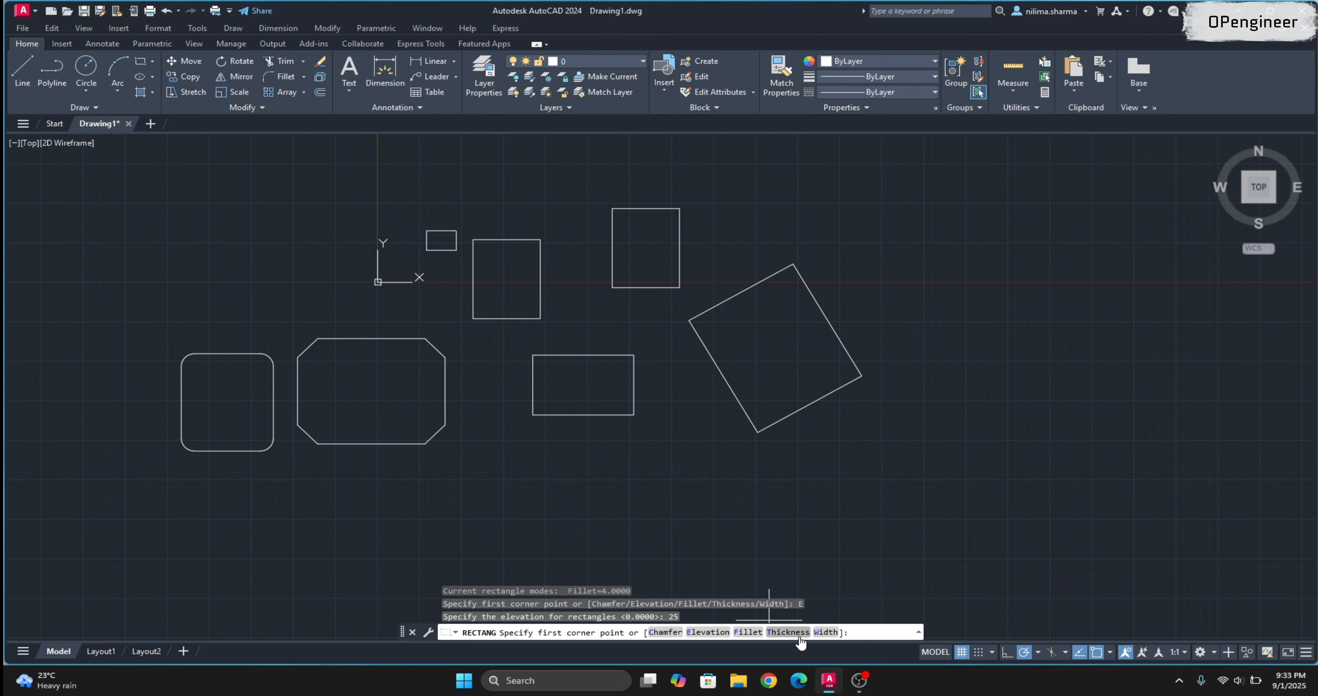
{"action": "left_click", "coordinate": [784, 633]}
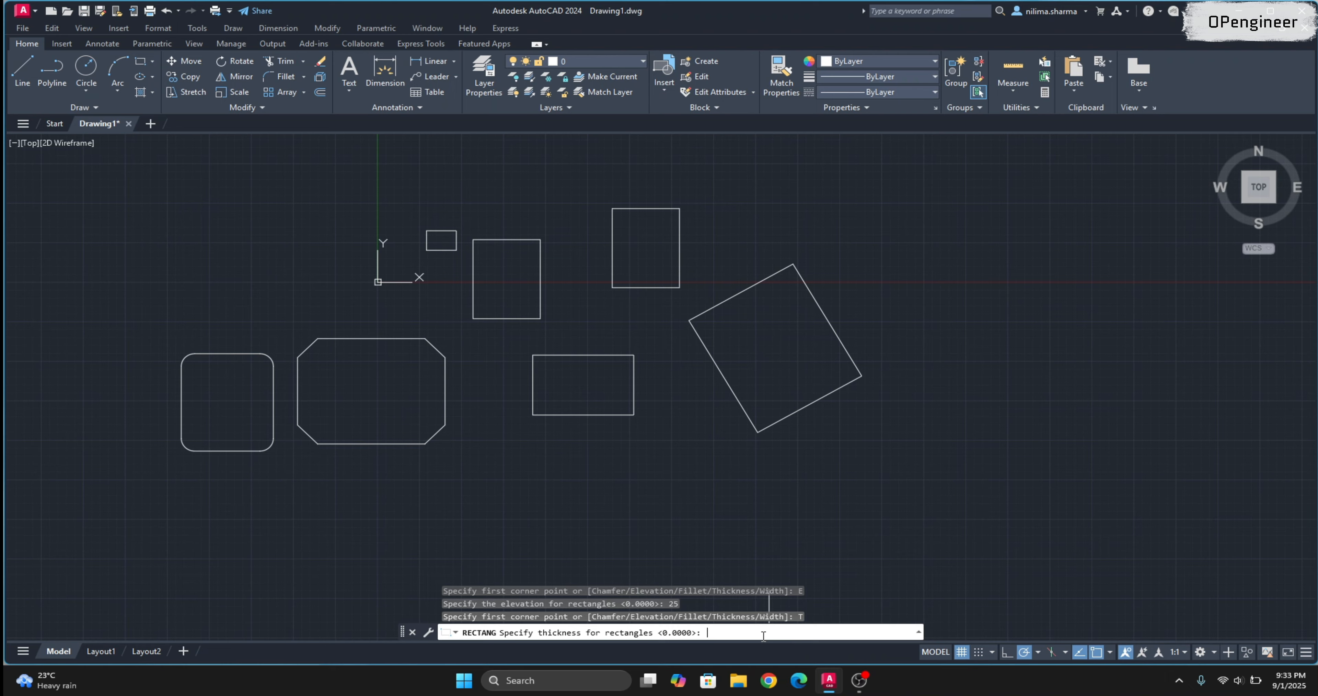
{"action": "key", "text": "Return"}
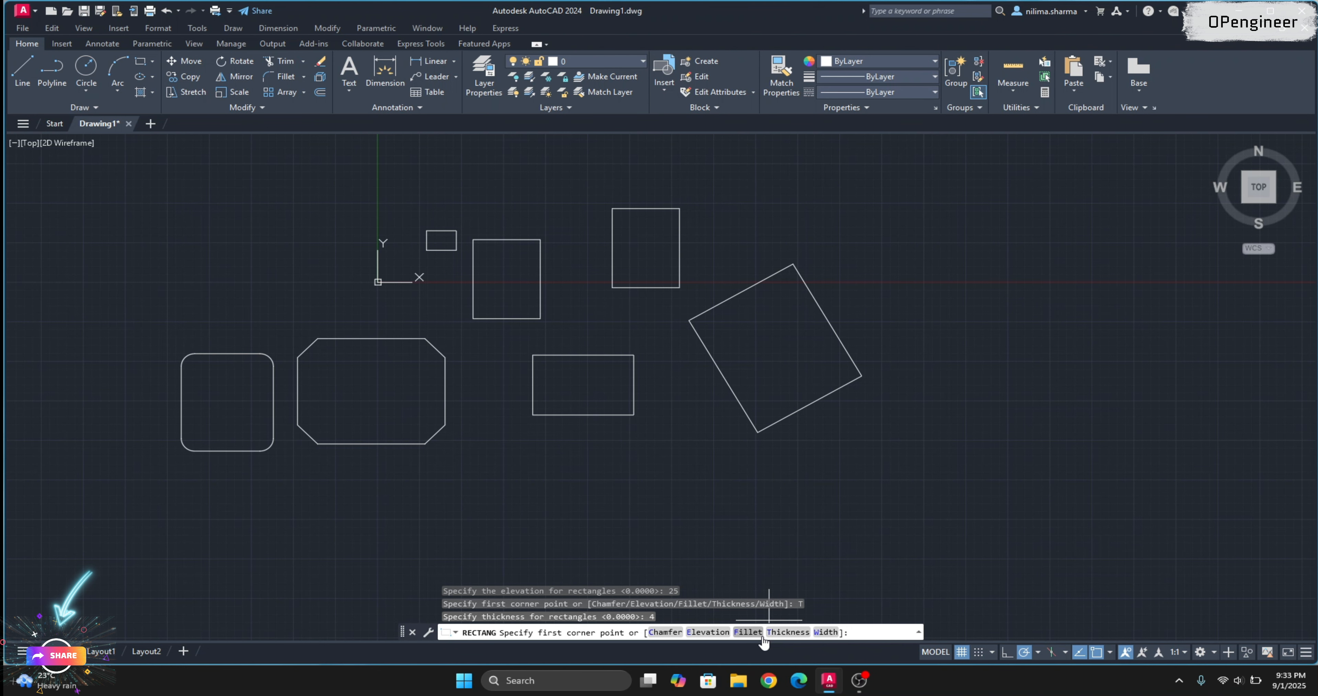
Set the line width to 4 and draw the rectangle below and to the right of the rotated one.
{"action": "left_click", "coordinate": [830, 633]}
{"action": "type", "text": "4"}
{"action": "key", "text": "Return"}
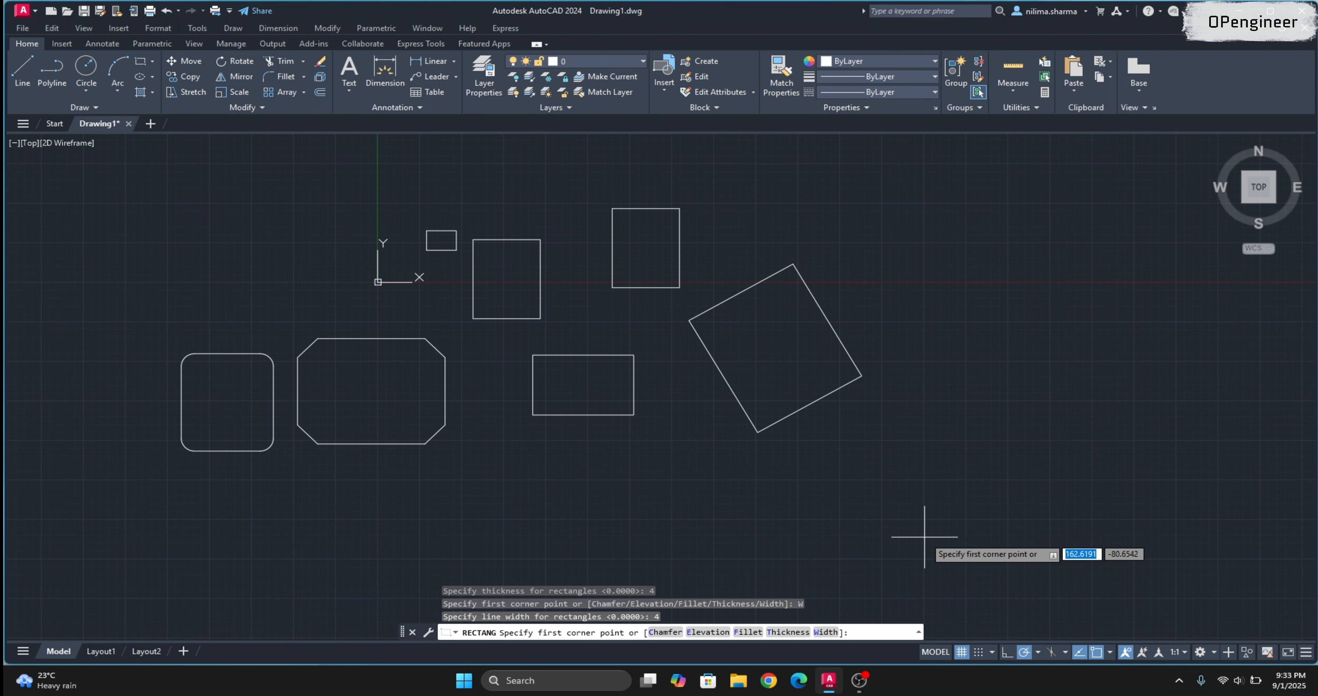
{"action": "scroll", "coordinate": [947, 517], "scroll_direction": "up", "scroll_amount": 2}
{"action": "left_click", "coordinate": [855, 390]}
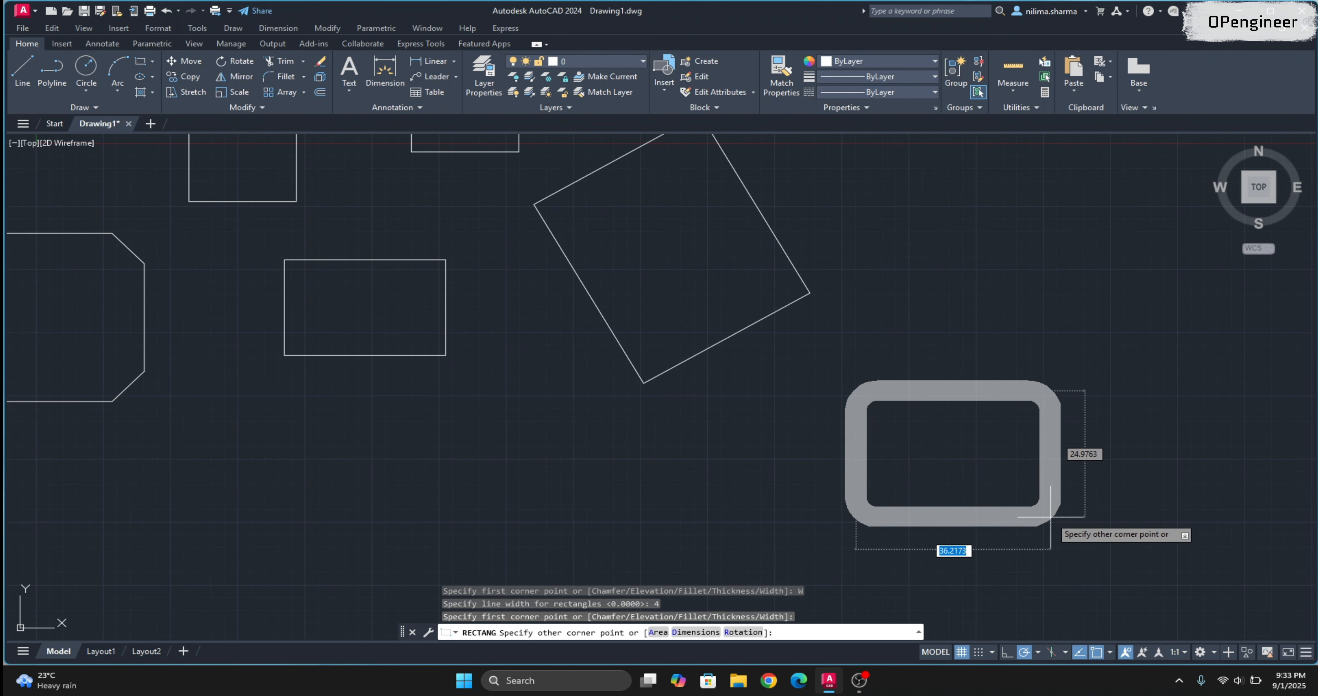
{"action": "left_click", "coordinate": [1134, 555]}
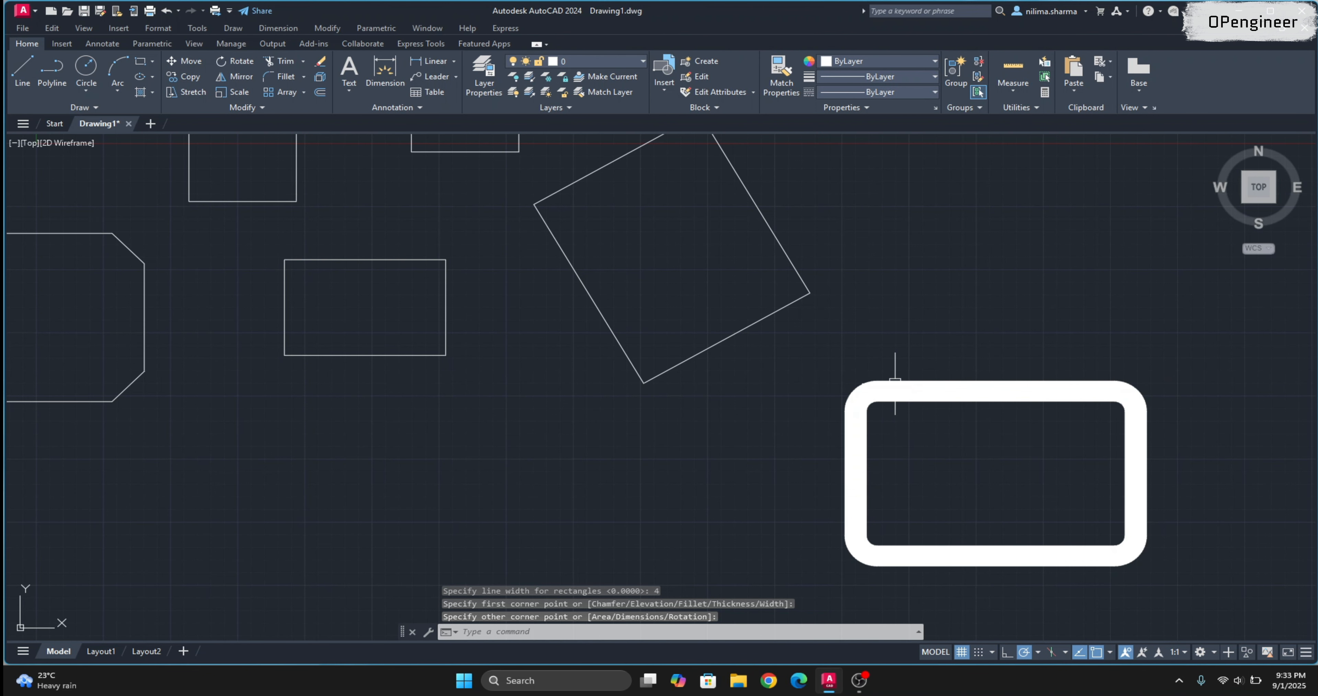
Examine the wide-line rectangle's thickness and its elevation above the other rectangles in the front view.
{"action": "scroll", "coordinate": [894, 382], "scroll_direction": "down", "scroll_amount": 1}
{"action": "scroll", "coordinate": [890, 411], "scroll_direction": "up", "scroll_amount": 1}
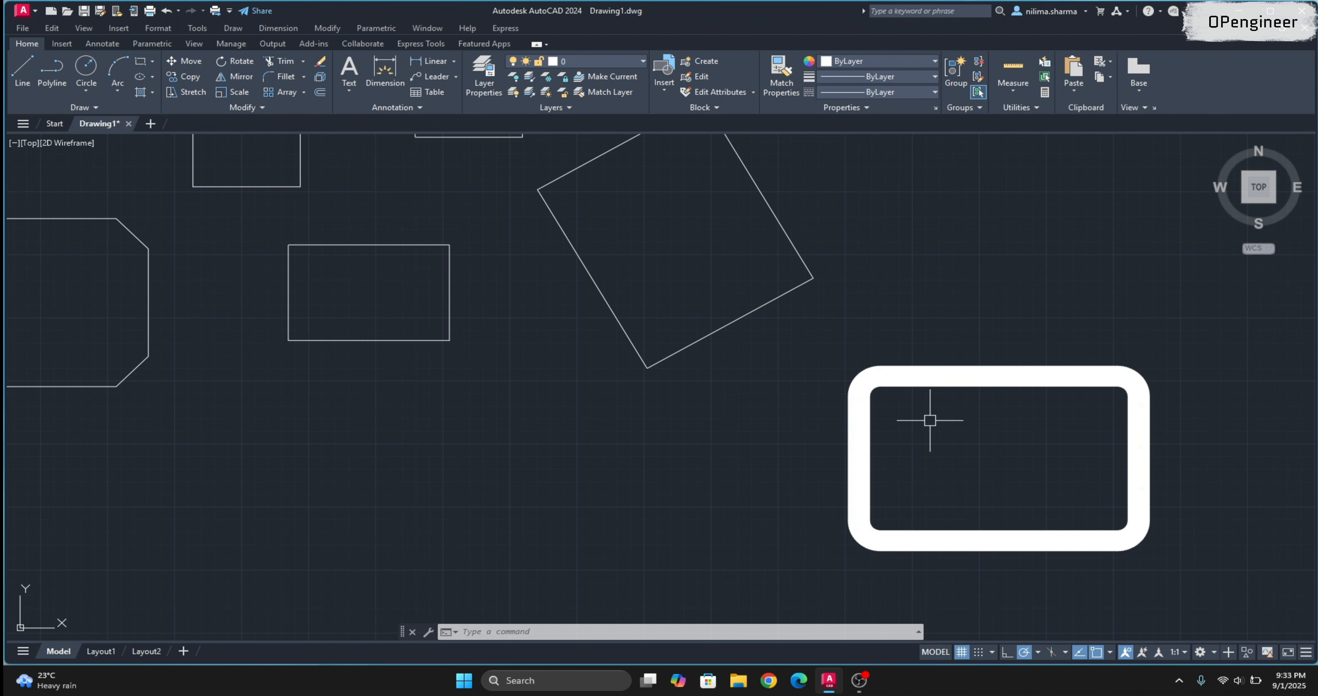
{"action": "scroll", "coordinate": [1127, 562], "scroll_direction": "up", "scroll_amount": 1}
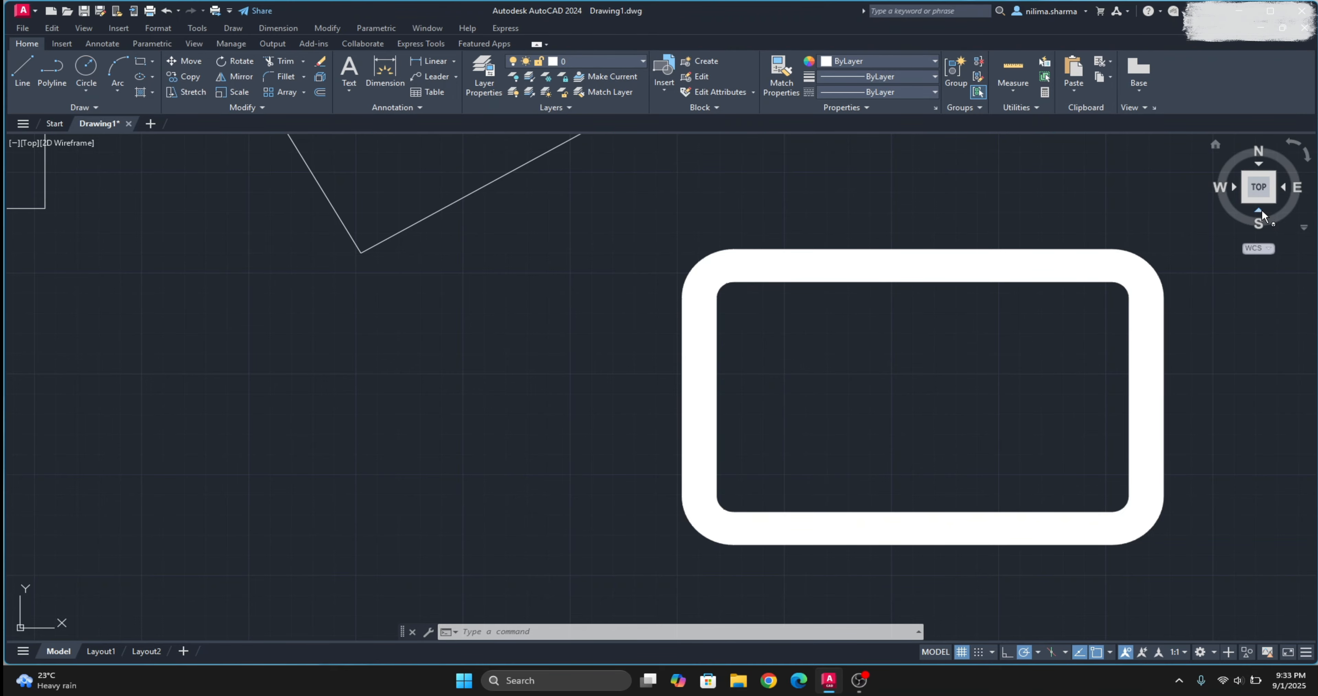
{"action": "left_click", "coordinate": [1258, 210]}
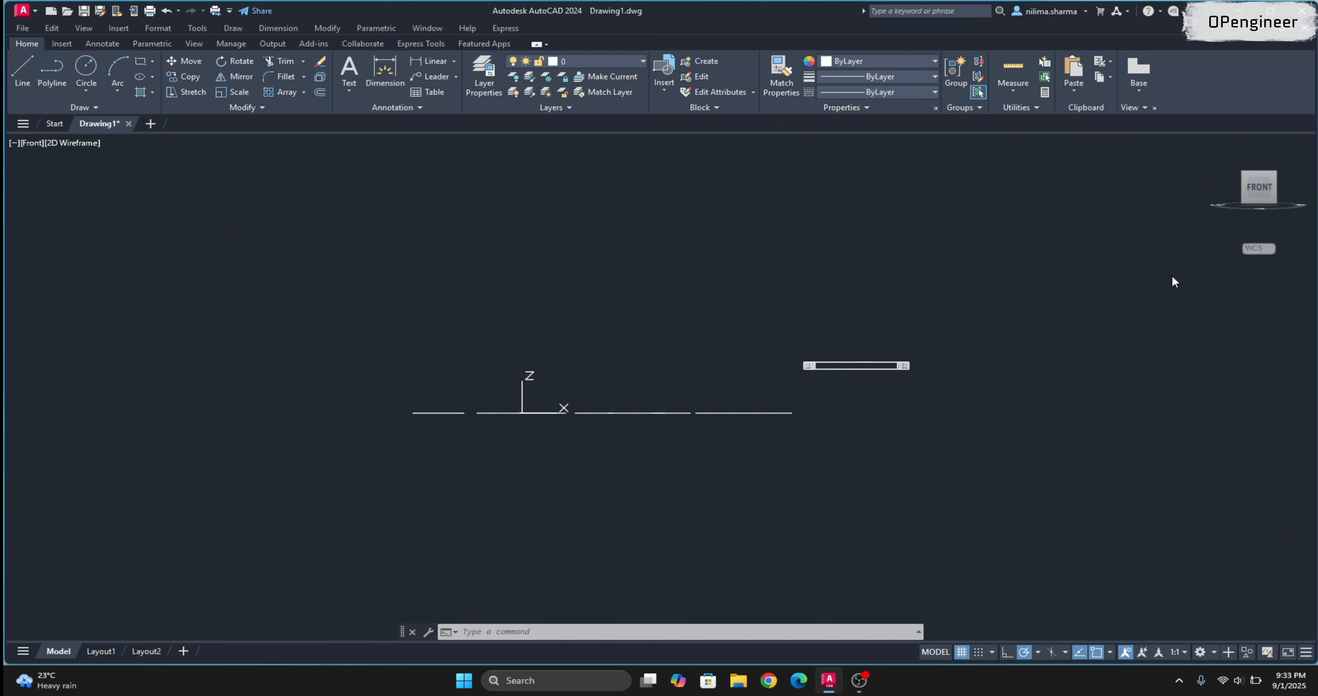
{"action": "scroll", "coordinate": [775, 365], "scroll_direction": "up", "scroll_amount": 6}
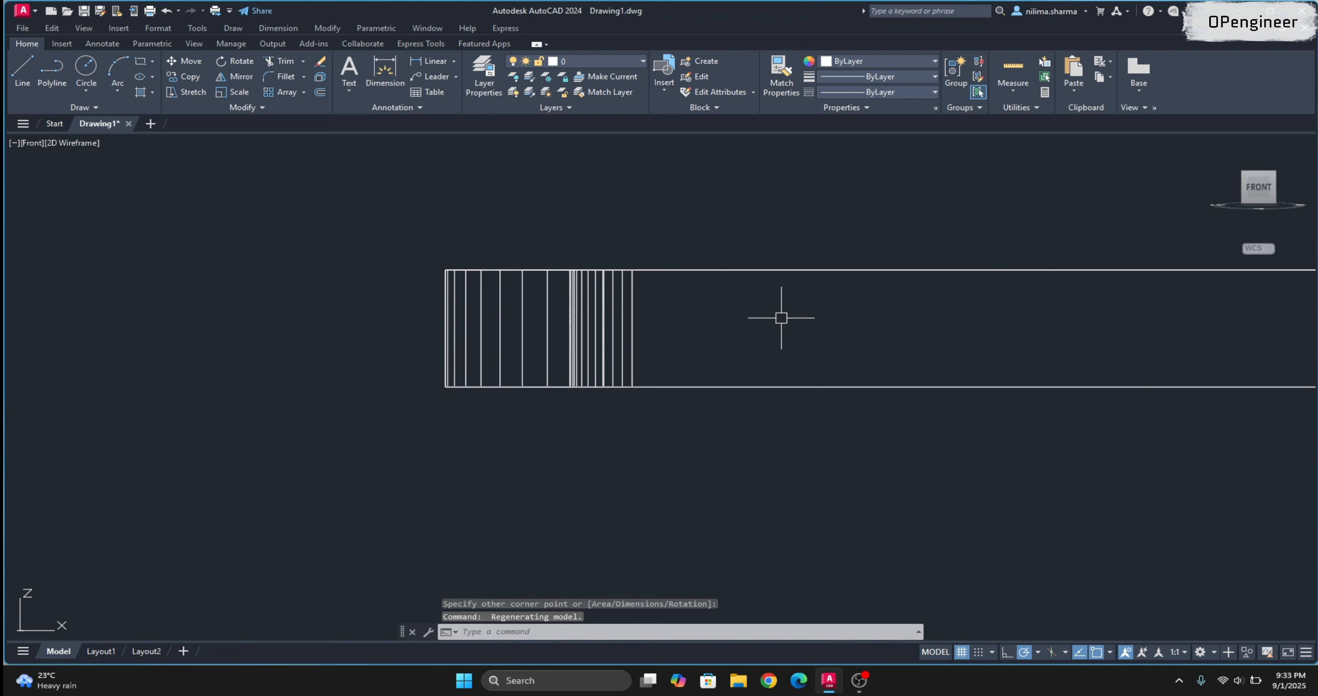
{"action": "scroll", "coordinate": [825, 322], "scroll_direction": "down", "scroll_amount": 6}
{"action": "scroll", "coordinate": [825, 321], "scroll_direction": "down", "scroll_amount": 6}
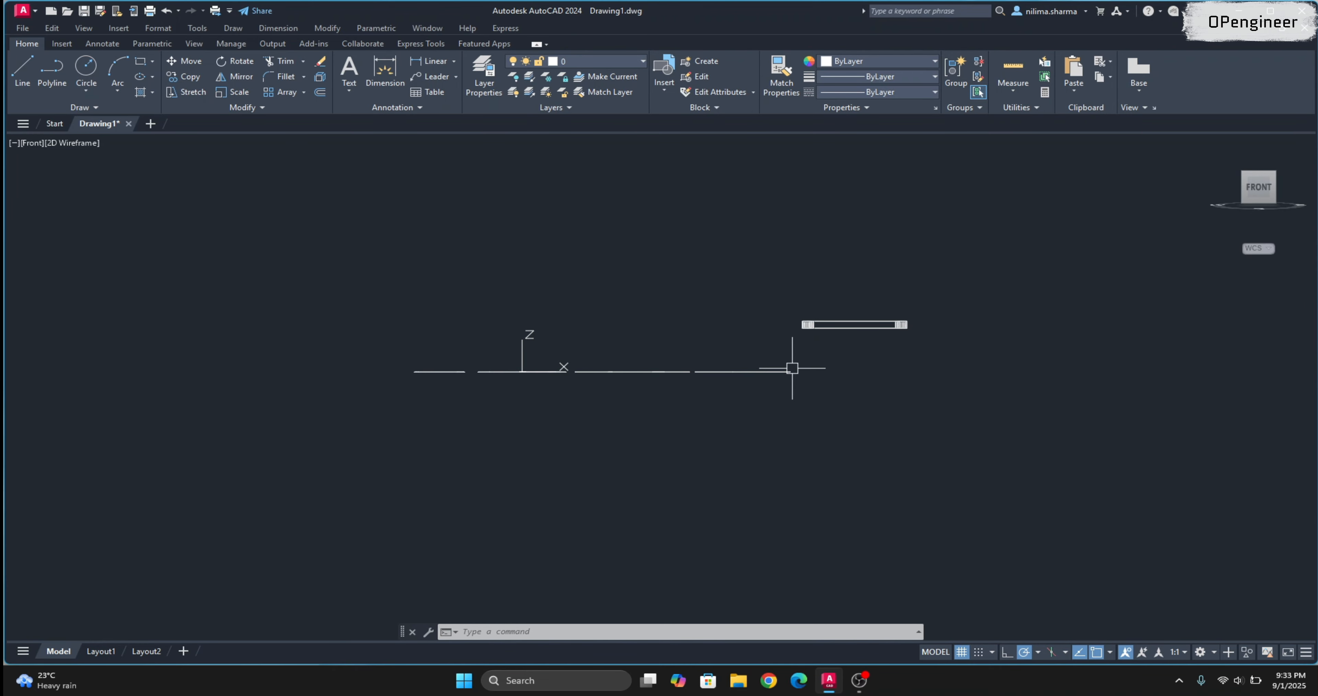
{"action": "scroll", "coordinate": [826, 362], "scroll_direction": "up", "scroll_amount": 2}
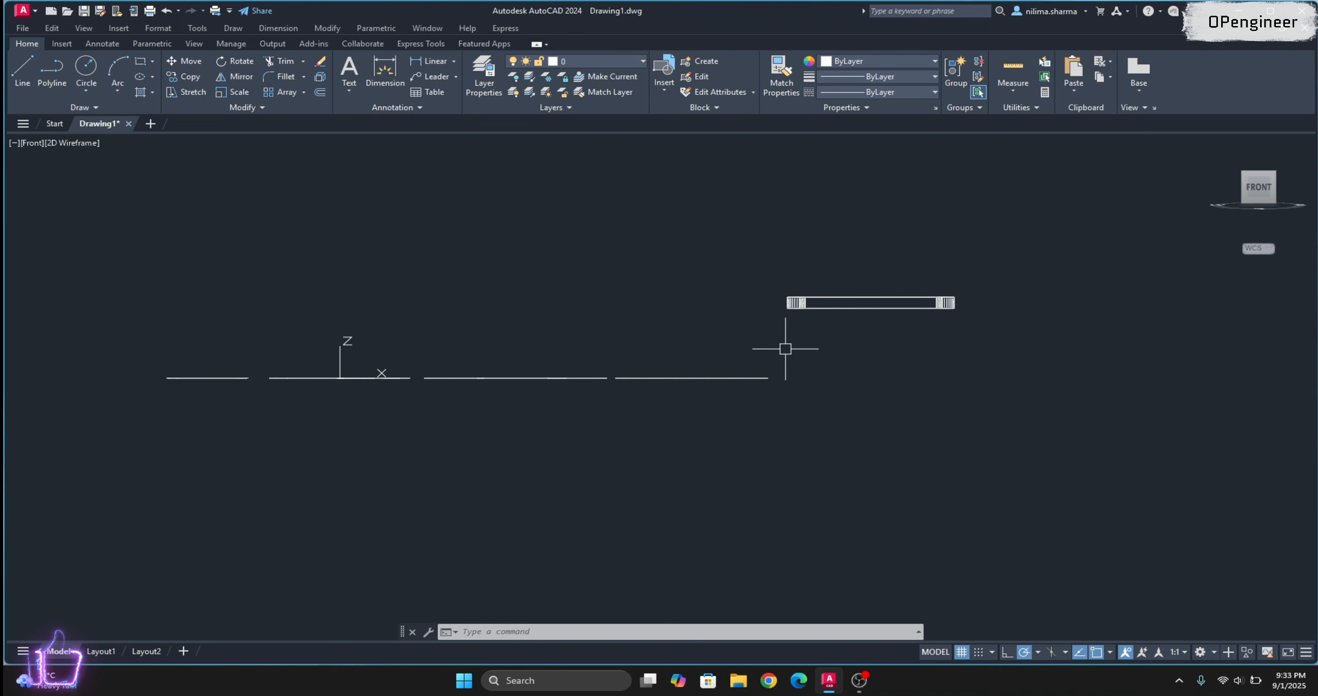
Return to the top view and delete all the rectangles in the drawing.
{"action": "left_click", "coordinate": [1259, 174]}
{"action": "scroll", "coordinate": [884, 491], "scroll_direction": "up", "scroll_amount": 2}
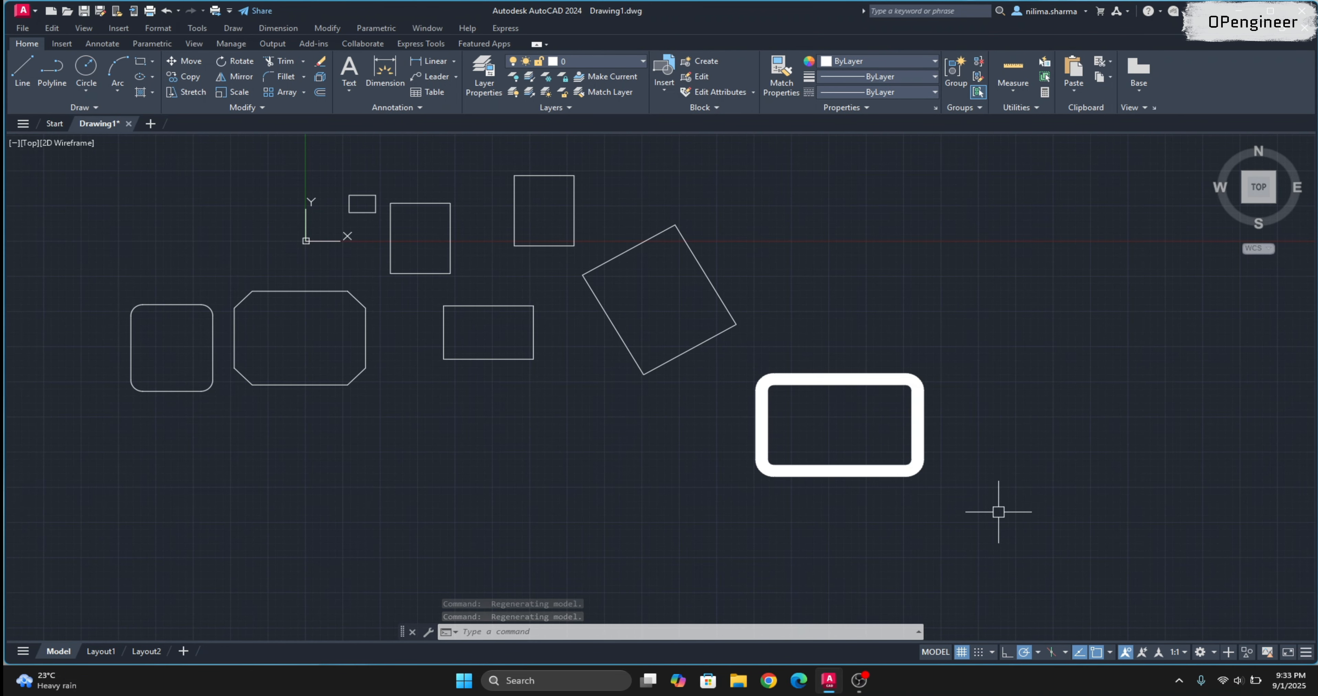
{"action": "left_click", "coordinate": [1024, 510]}
{"action": "left_click", "coordinate": [55, 160]}
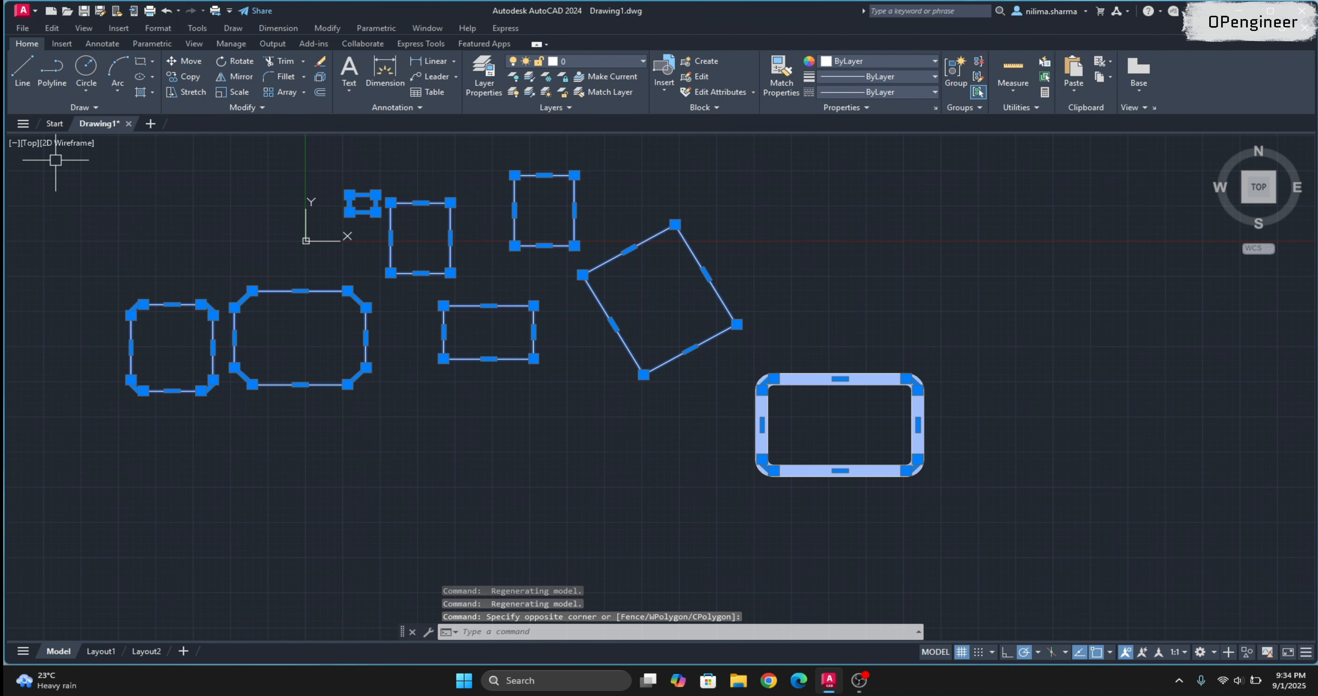
{"action": "key", "text": "Delete"}
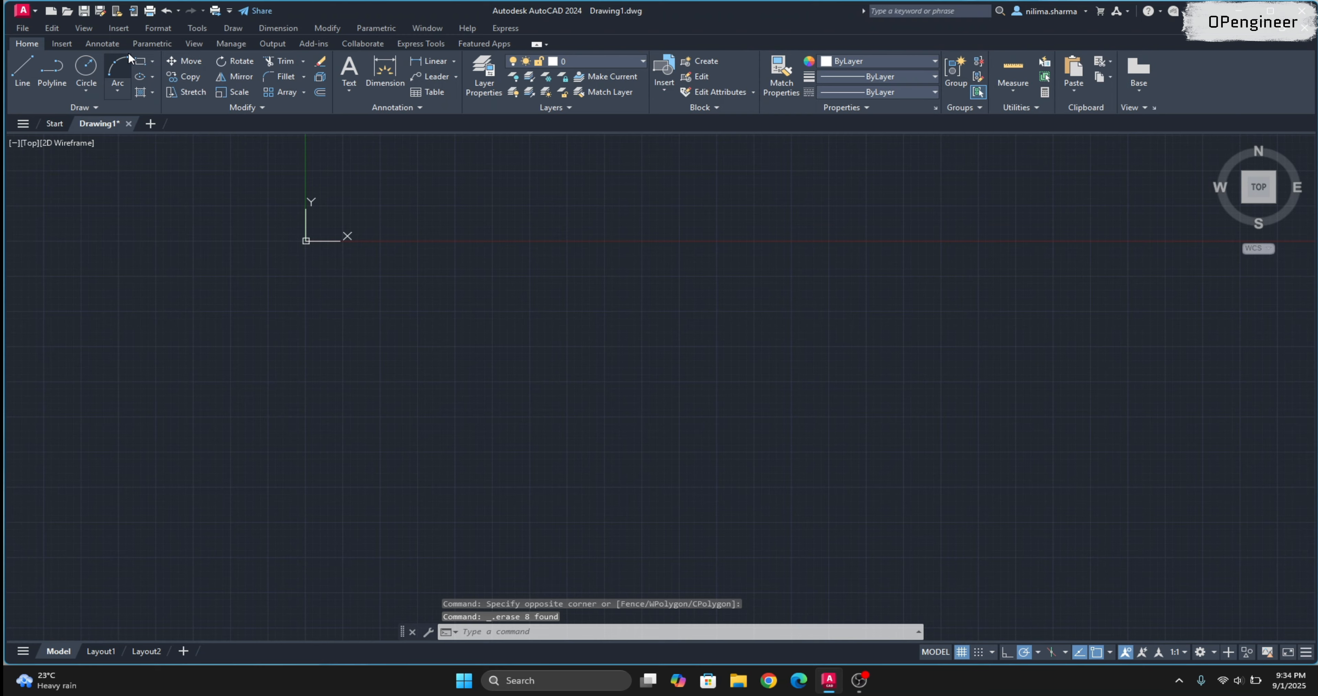
Start a polygon with 5 sides and place its centre near the middle of the empty drawing area.
{"action": "left_click", "coordinate": [152, 61]}
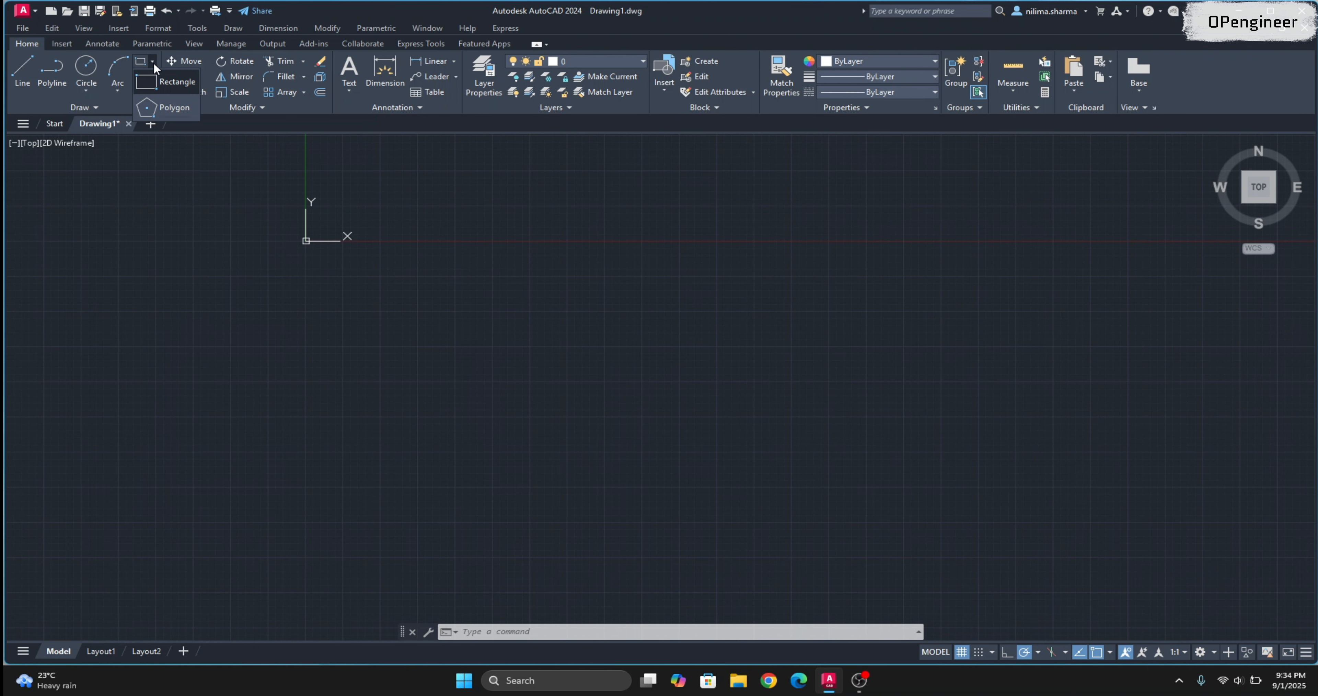
{"action": "left_click", "coordinate": [172, 109]}
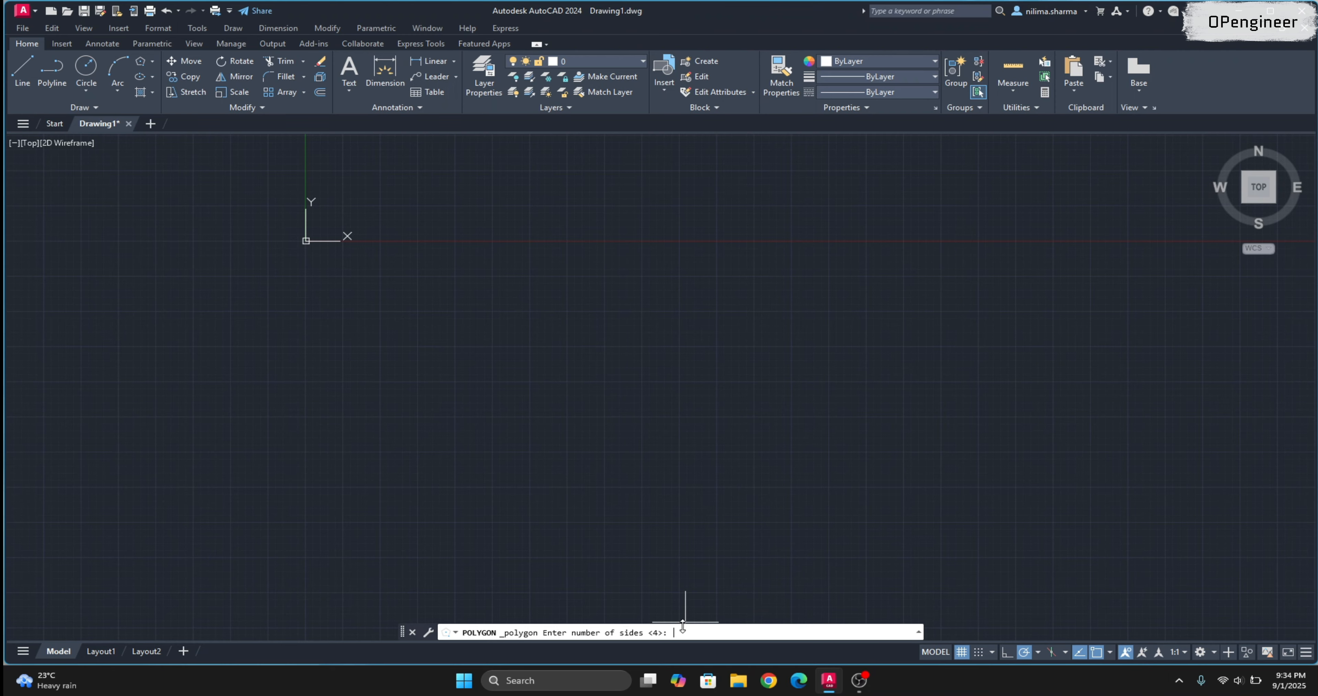
{"action": "key", "text": "Return"}
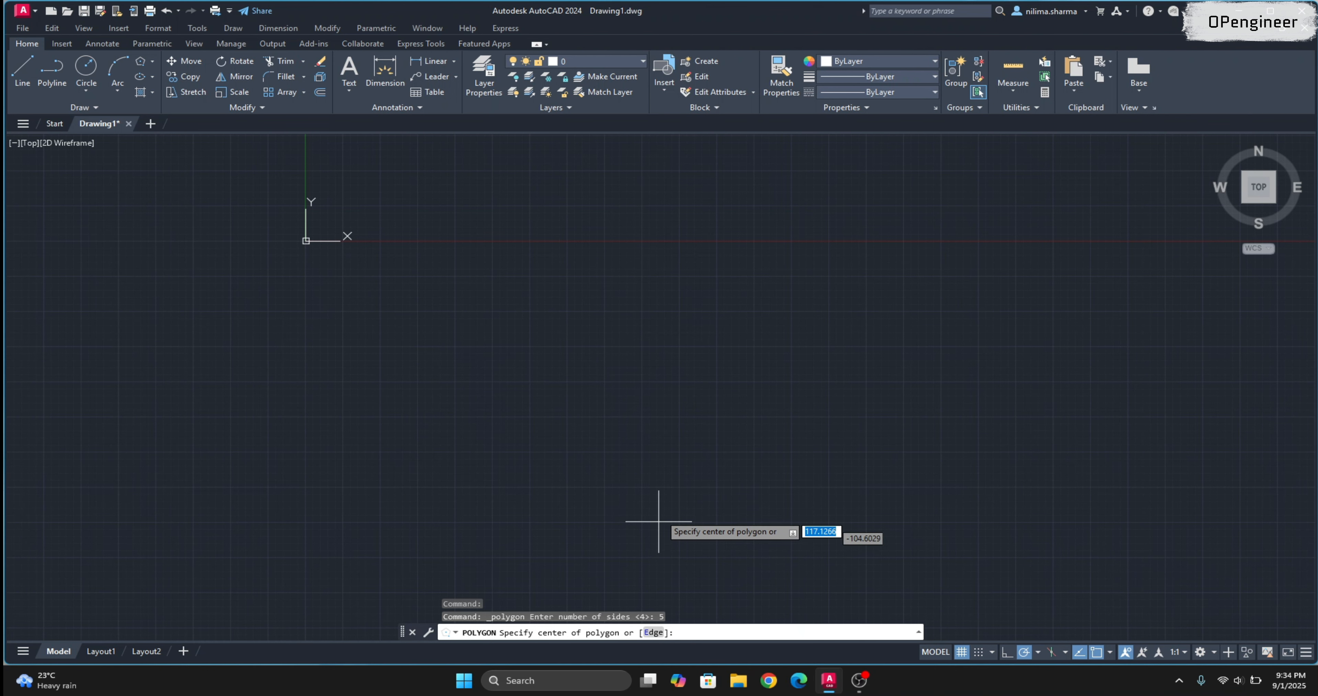
{"action": "left_click", "coordinate": [603, 352]}
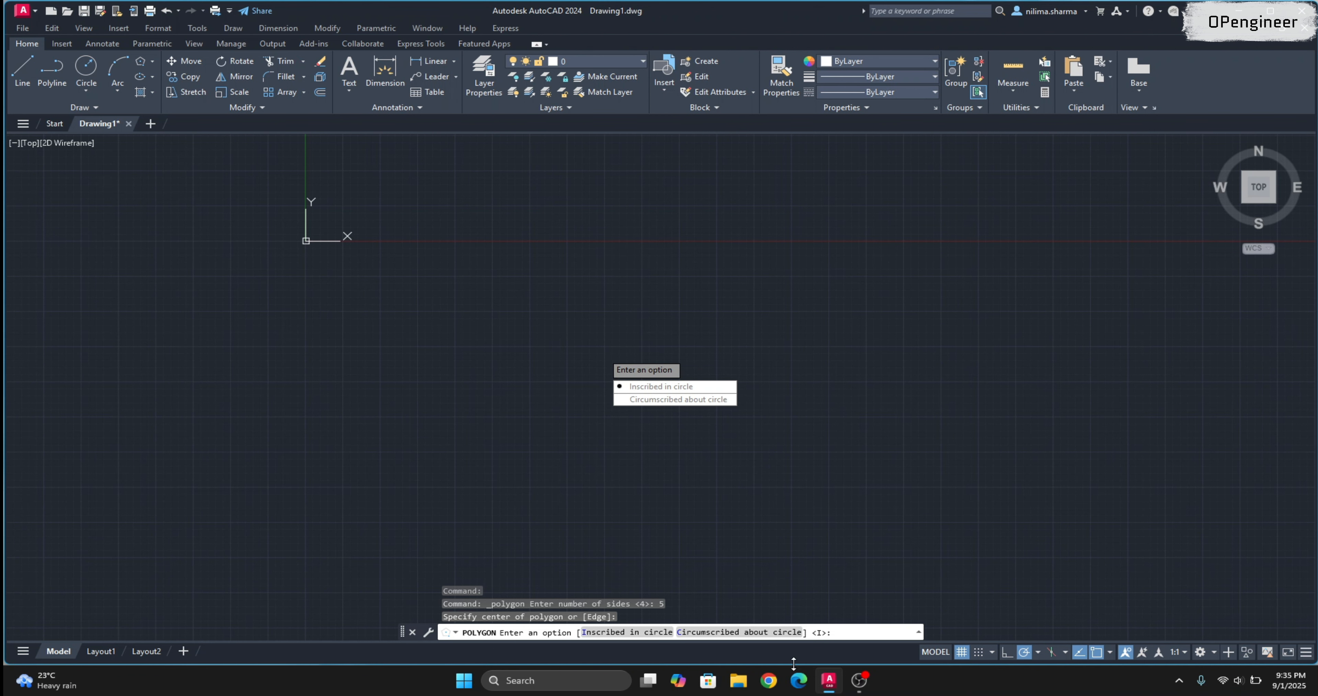
Switch to Chrome, compare images for "circumscribed and inscribed polygon", and return to AutoCAD.
{"action": "left_click", "coordinate": [768, 679]}
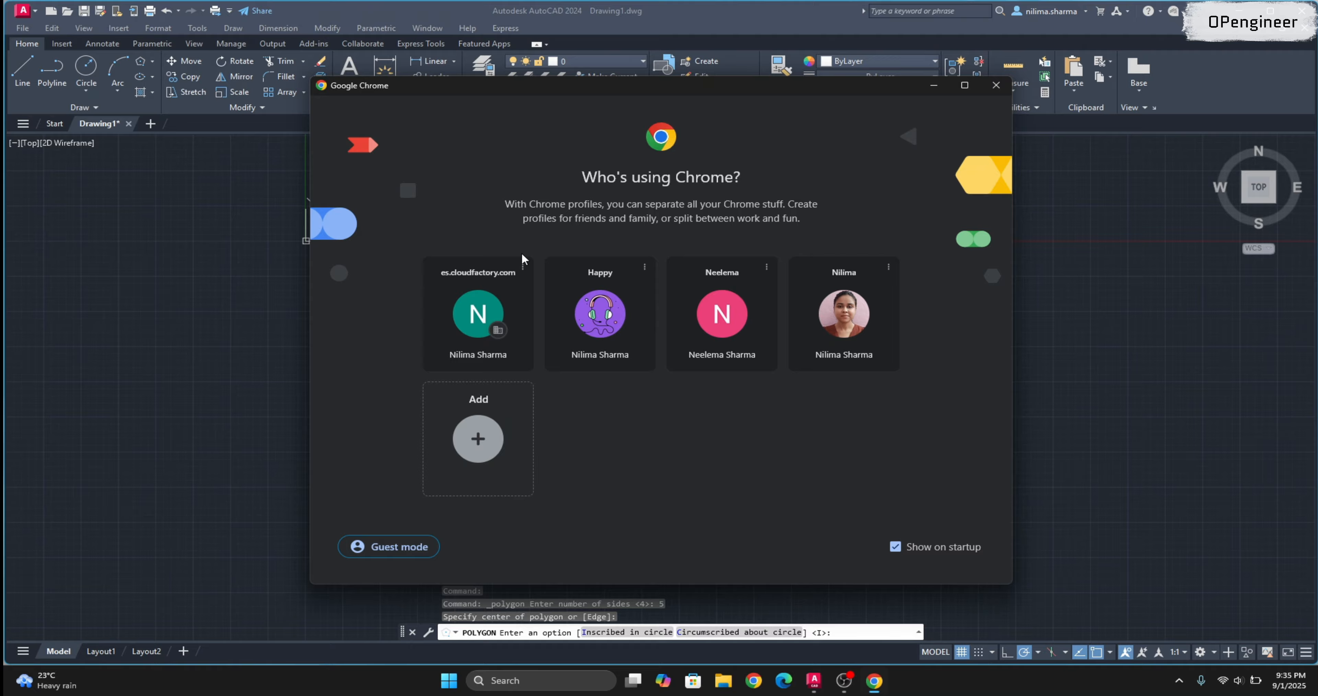
{"action": "left_click", "coordinate": [604, 301]}
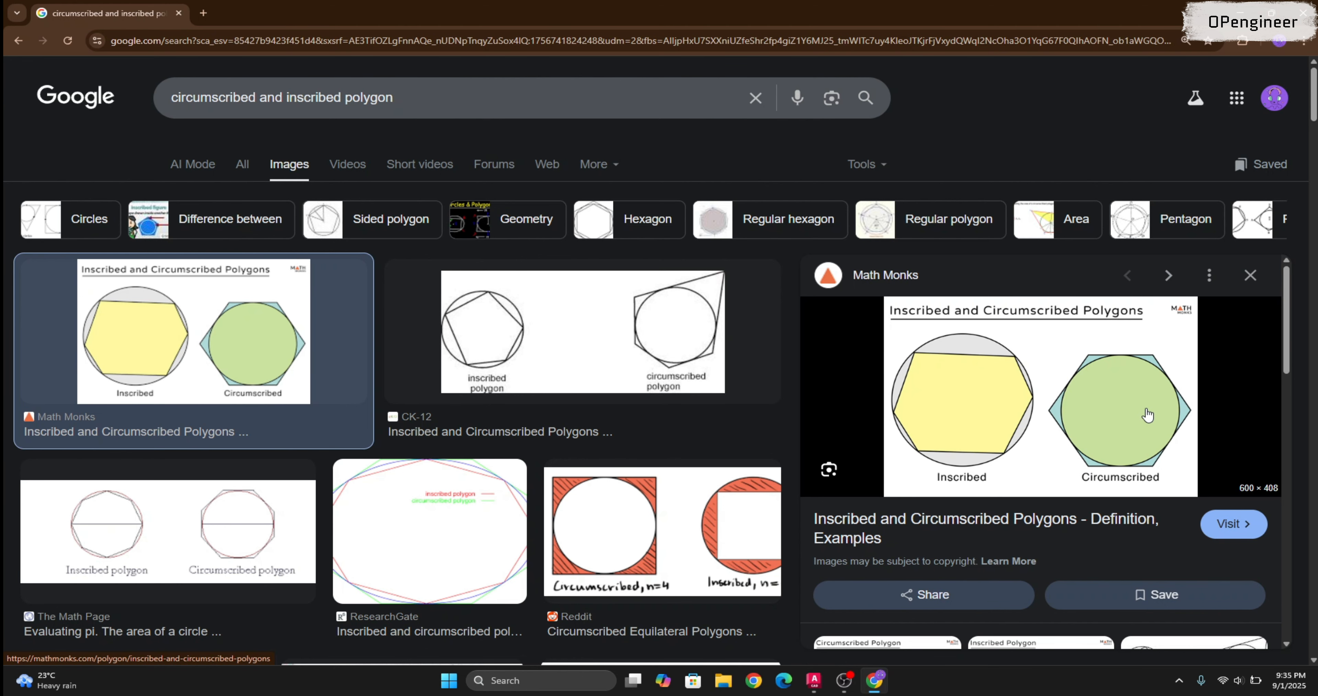
{"action": "left_click", "coordinate": [1241, 7]}
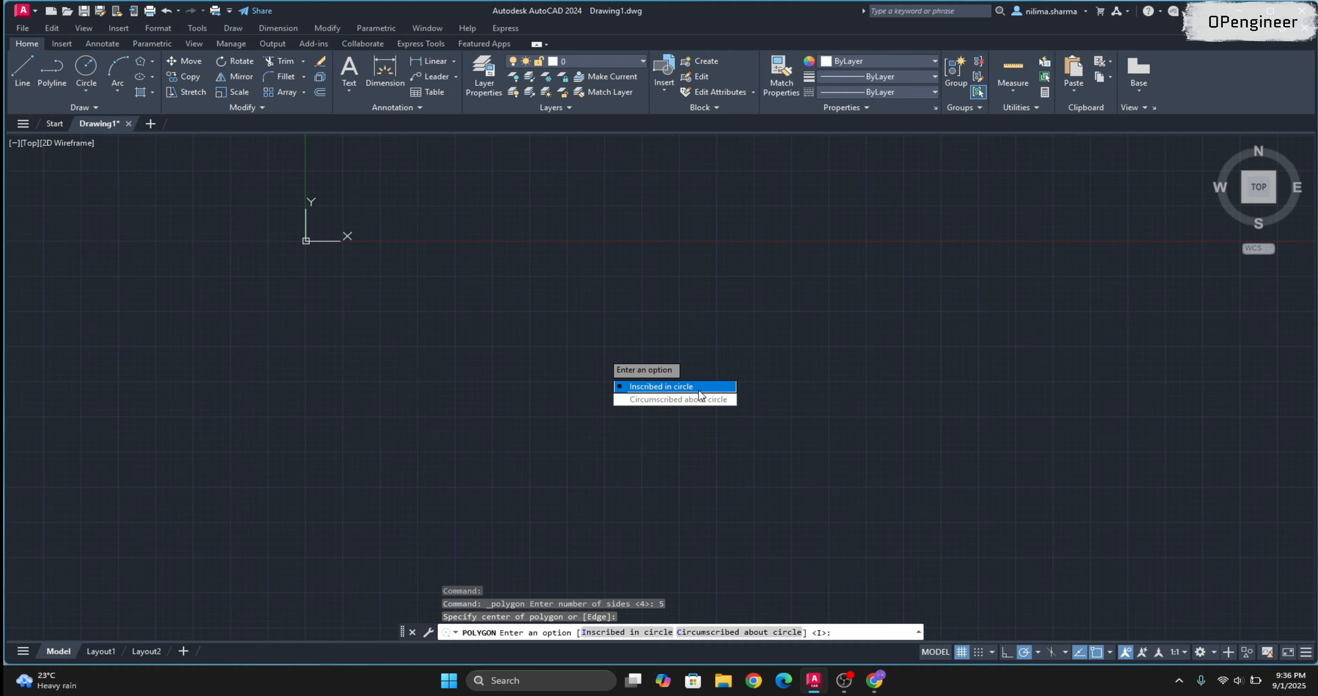
Draw the pentagon as inscribed in a circle, with one vertex directly above its centre.
{"action": "left_click", "coordinate": [703, 388]}
{"action": "left_click", "coordinate": [603, 215]}
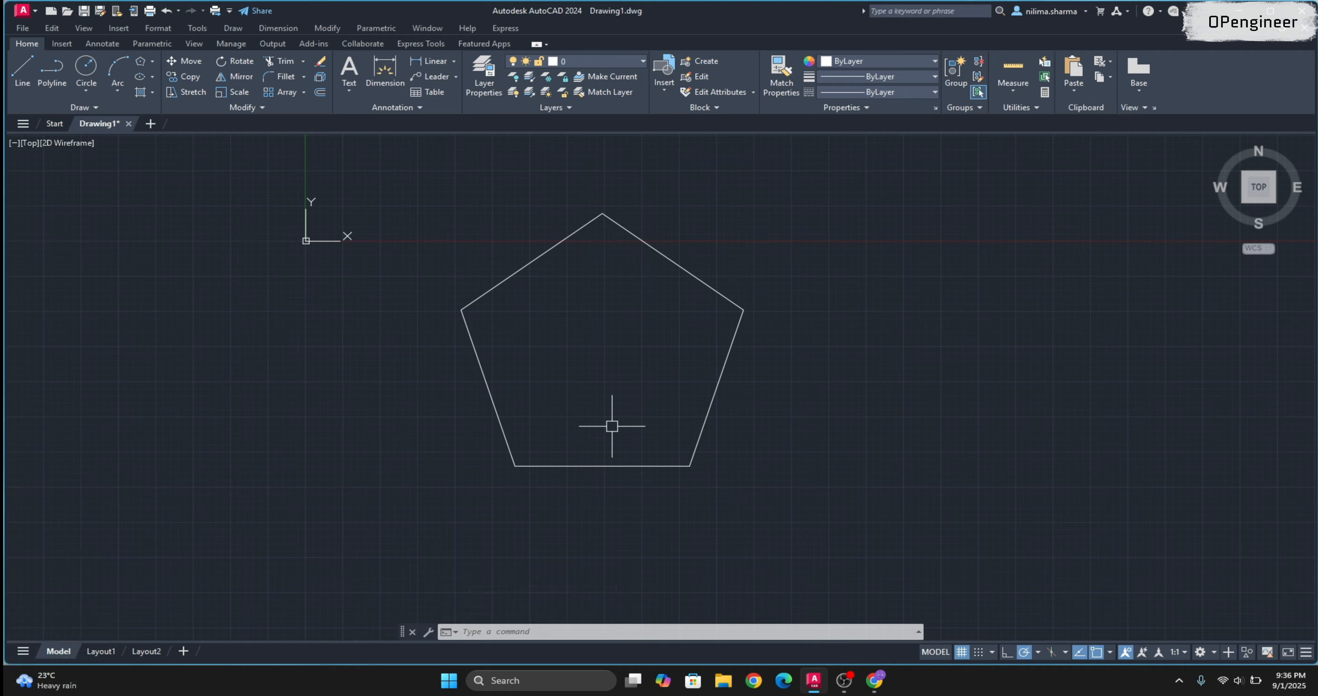
Draw an 8-sided polygon by its edge, with a horizontal bottom edge 10 long, to the lower right of the pentagon.
{"action": "key", "text": "Return"}
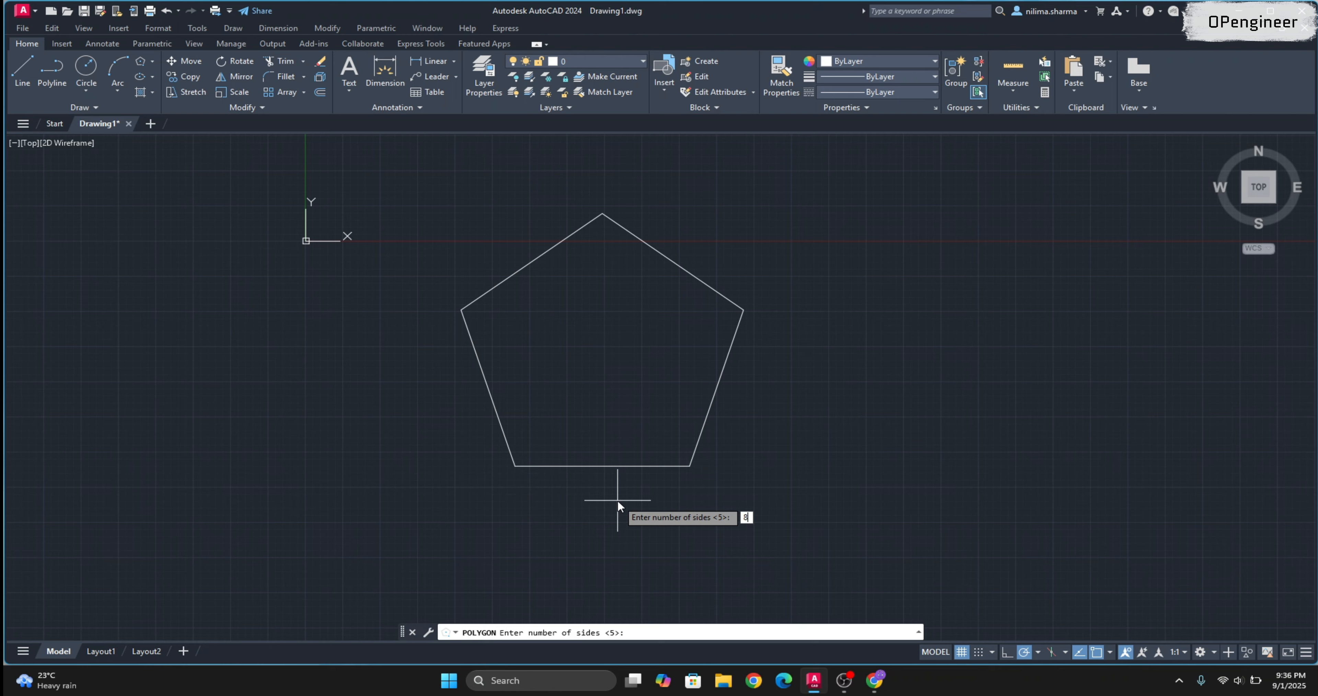
{"action": "key", "text": "Return"}
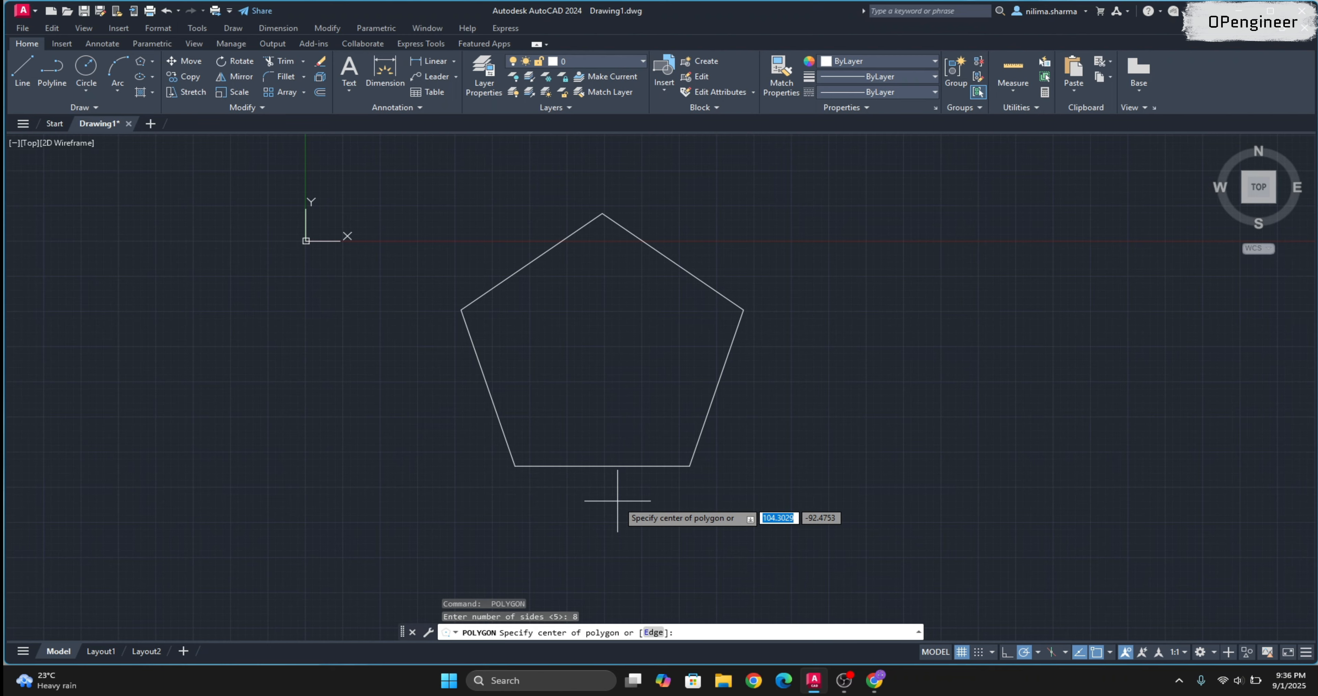
{"action": "left_click", "coordinate": [653, 632]}
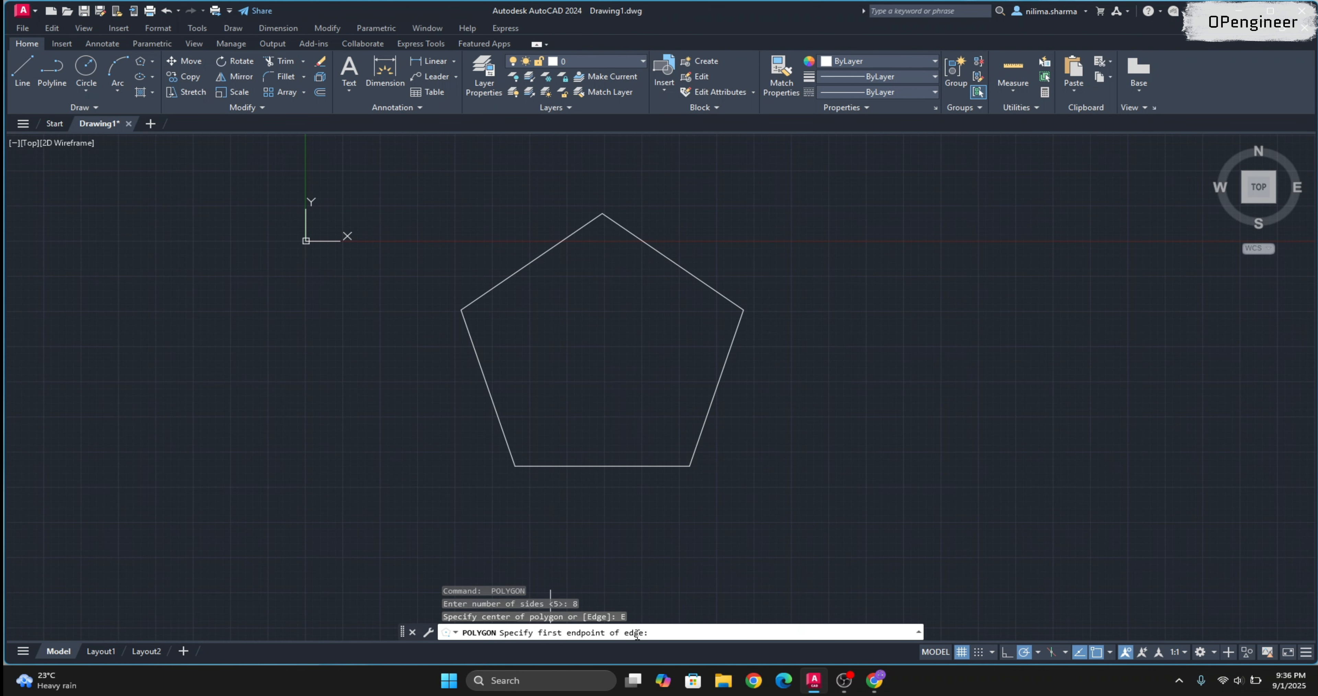
{"action": "left_click", "coordinate": [905, 475]}
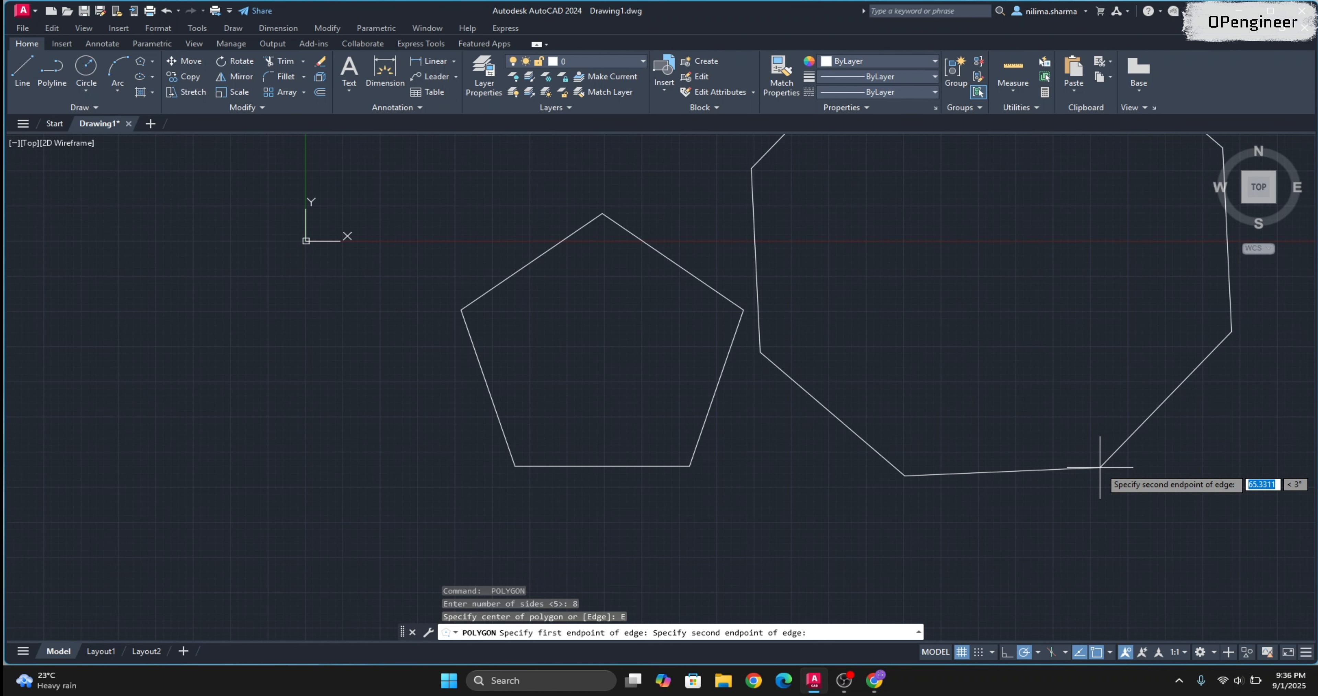
{"action": "type", "text": "10"}
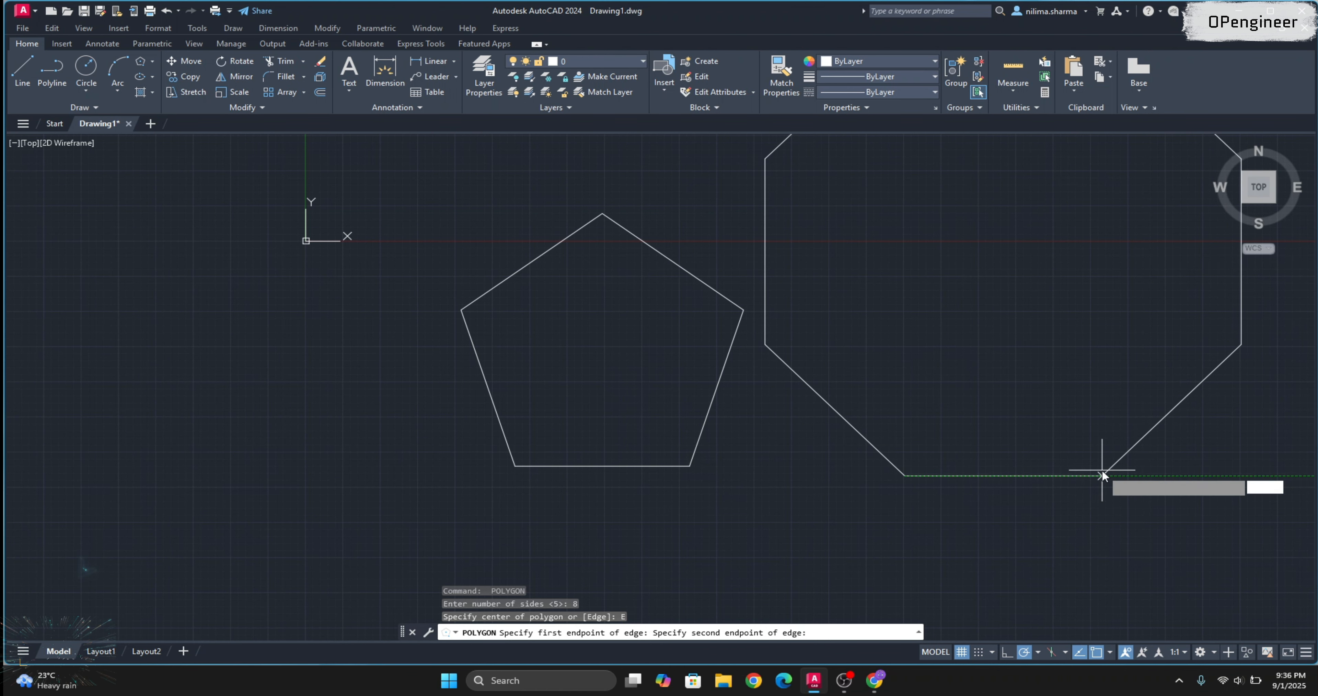
{"action": "key", "text": "Return"}
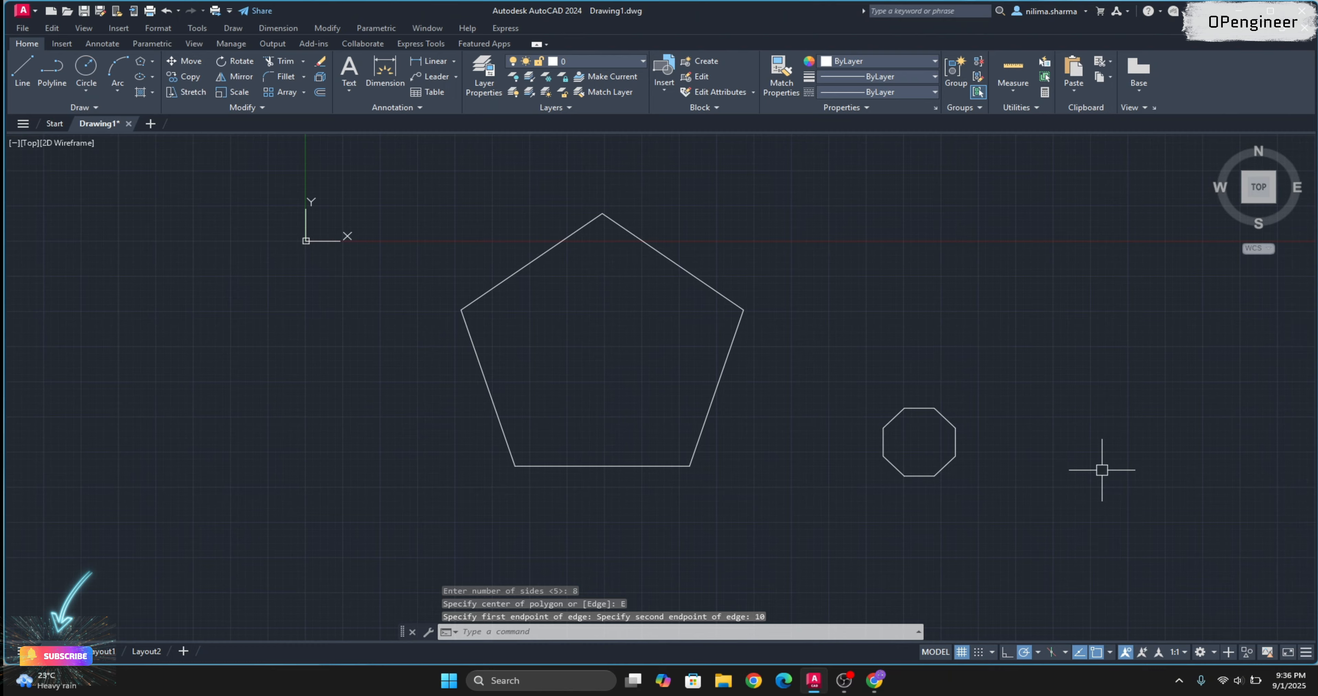
{"action": "scroll", "coordinate": [959, 499], "scroll_direction": "up", "scroll_amount": 2}
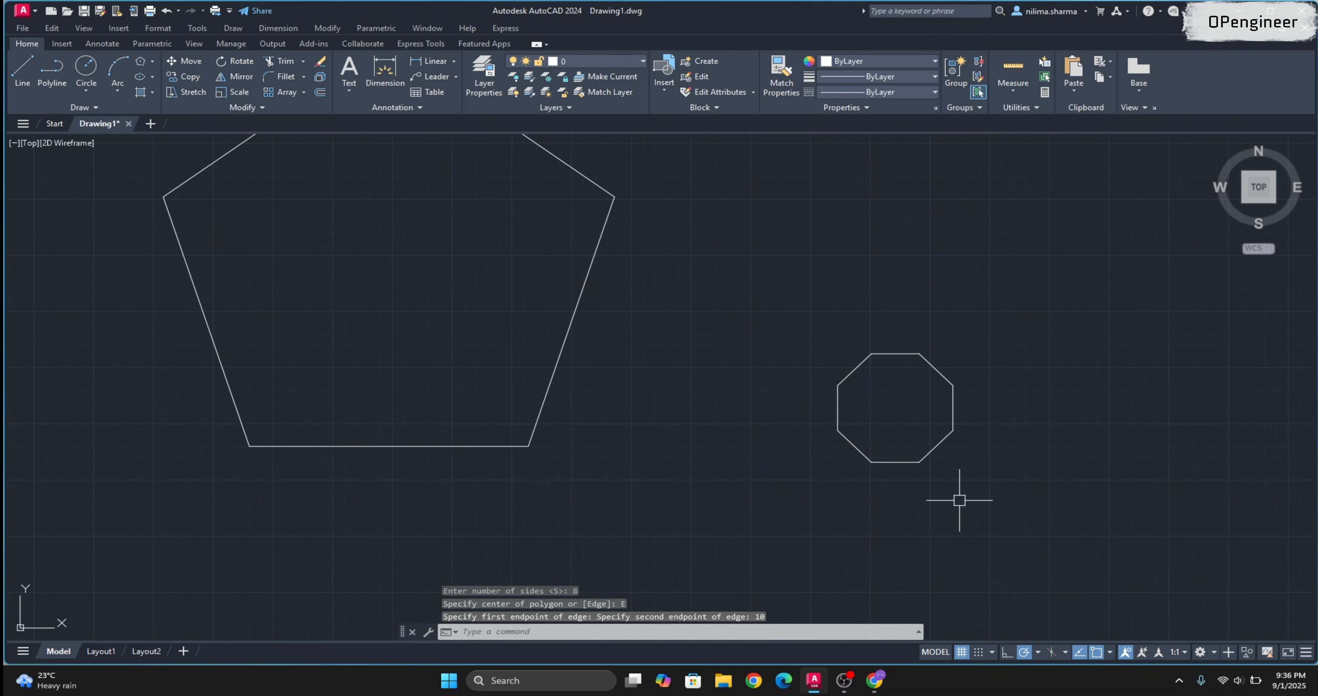
{"action": "scroll", "coordinate": [959, 500], "scroll_direction": "up", "scroll_amount": 2}
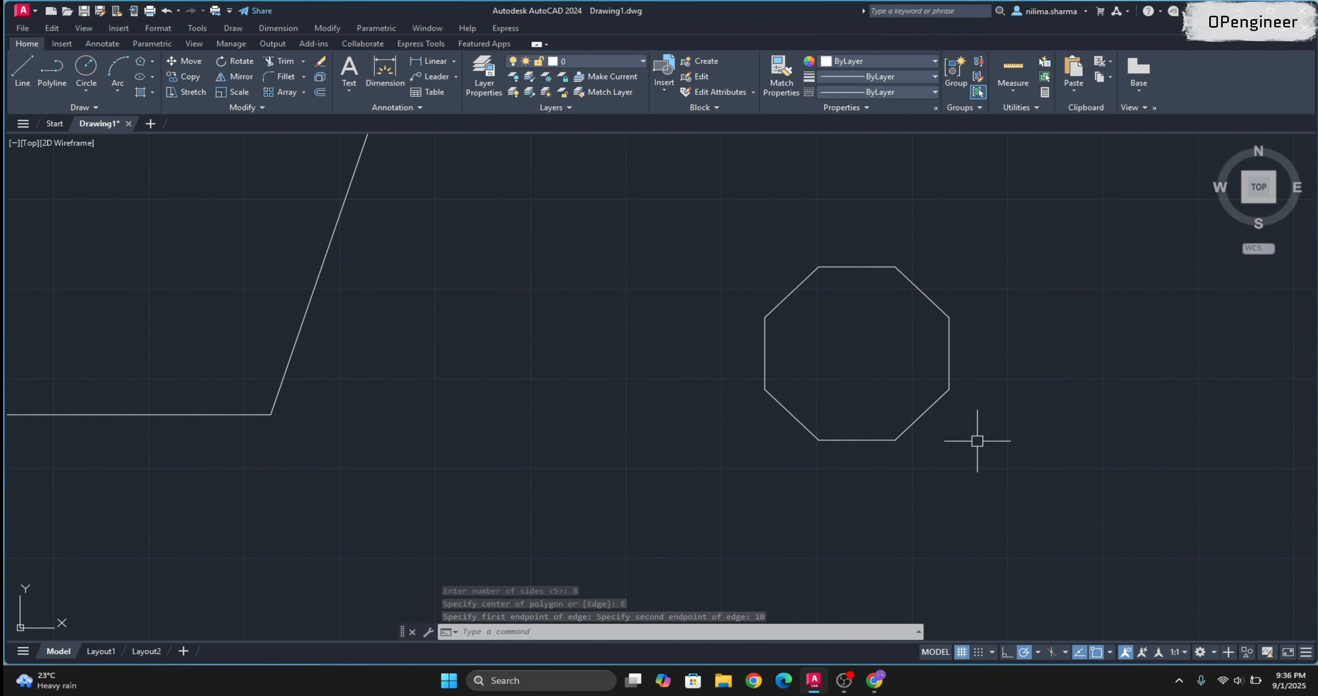